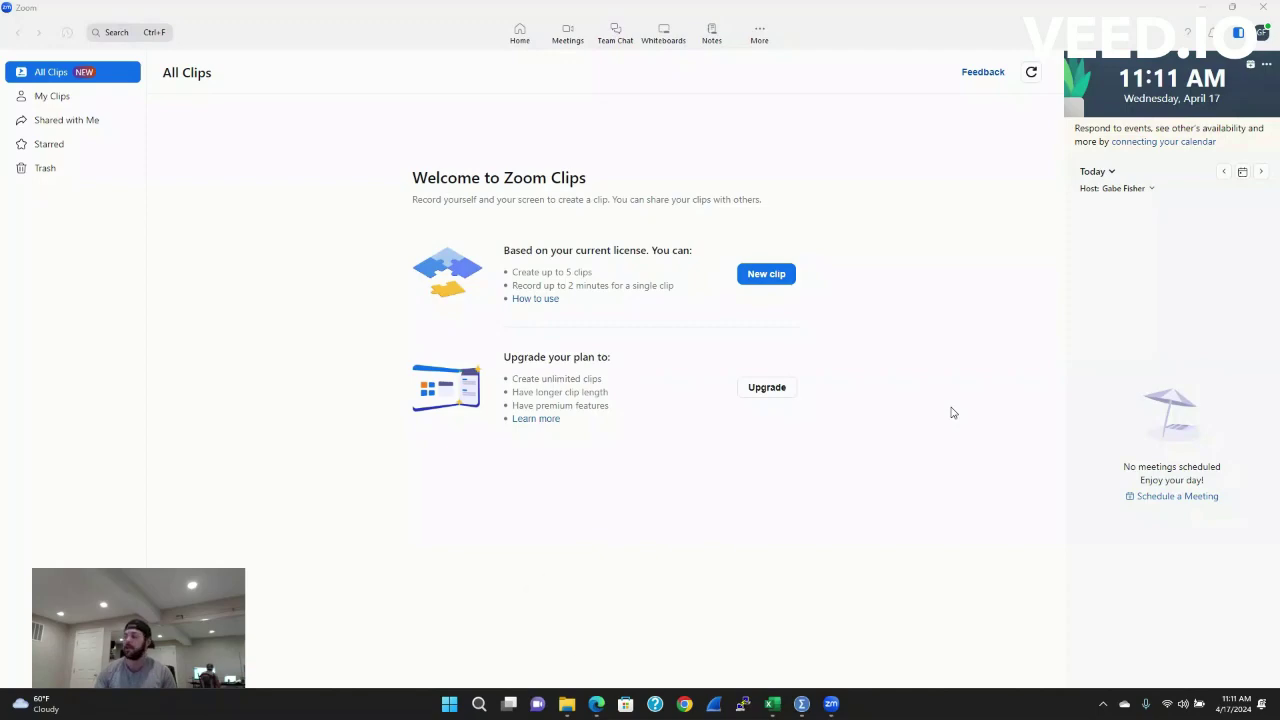
Step: Review the survey workbook's duration and age columns and the Over 20 and 20 or Under groupings
click(1272, 7)
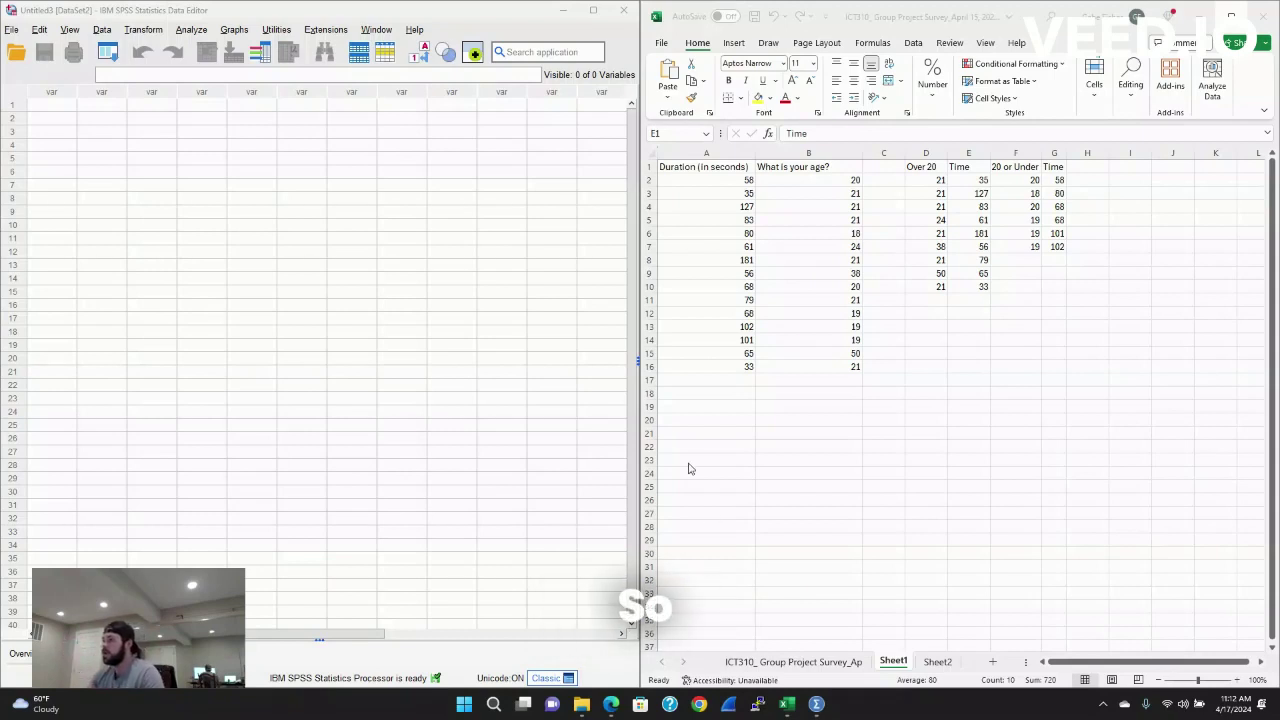
click(707, 168)
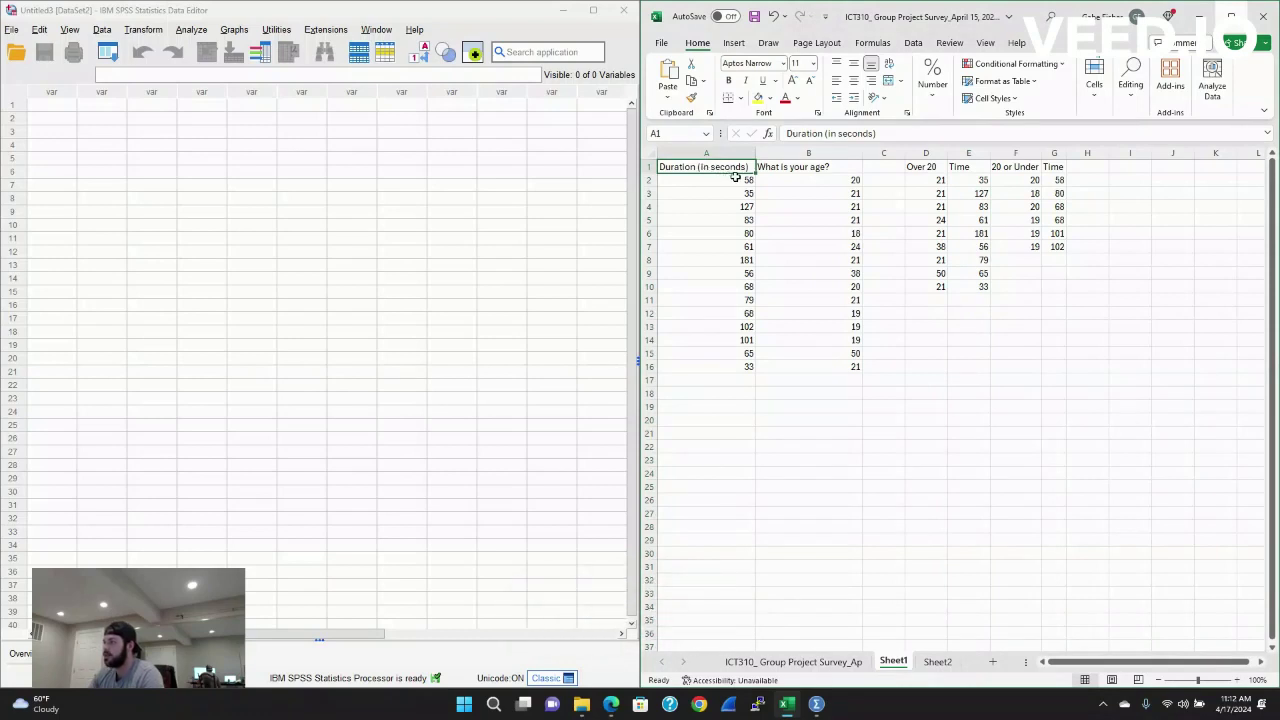
drag(749, 180, 747, 286)
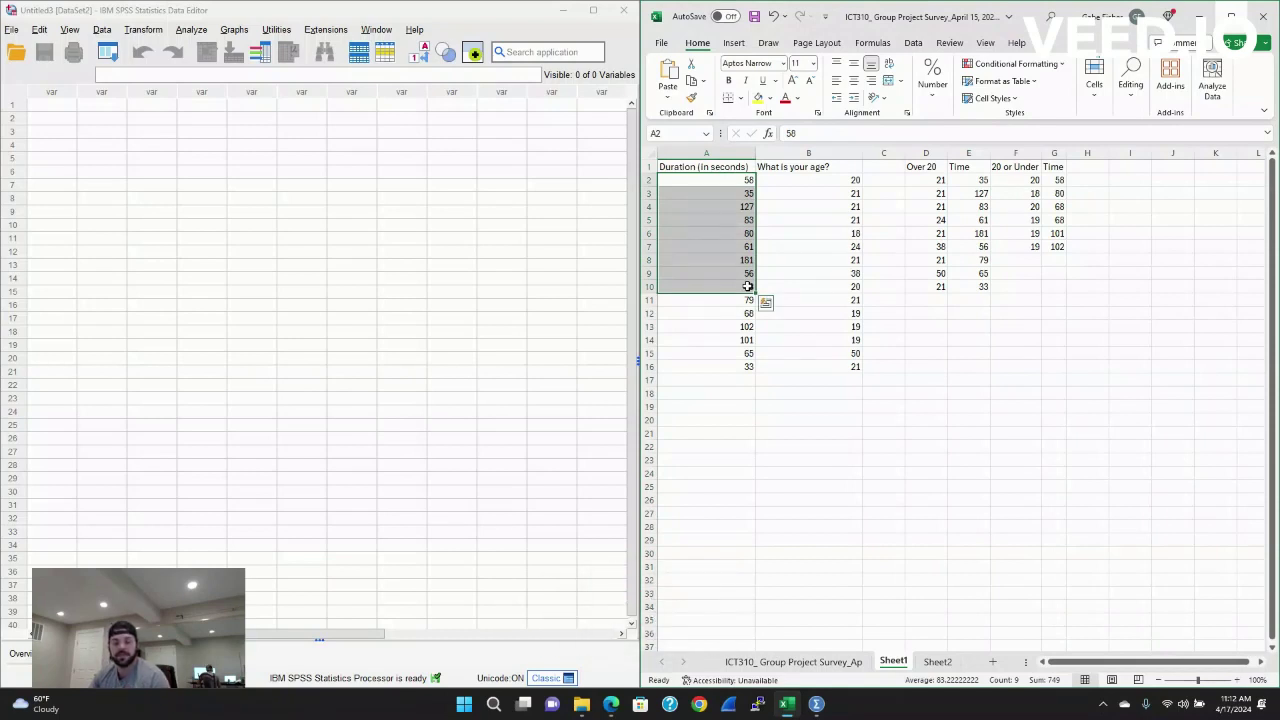
click(810, 167)
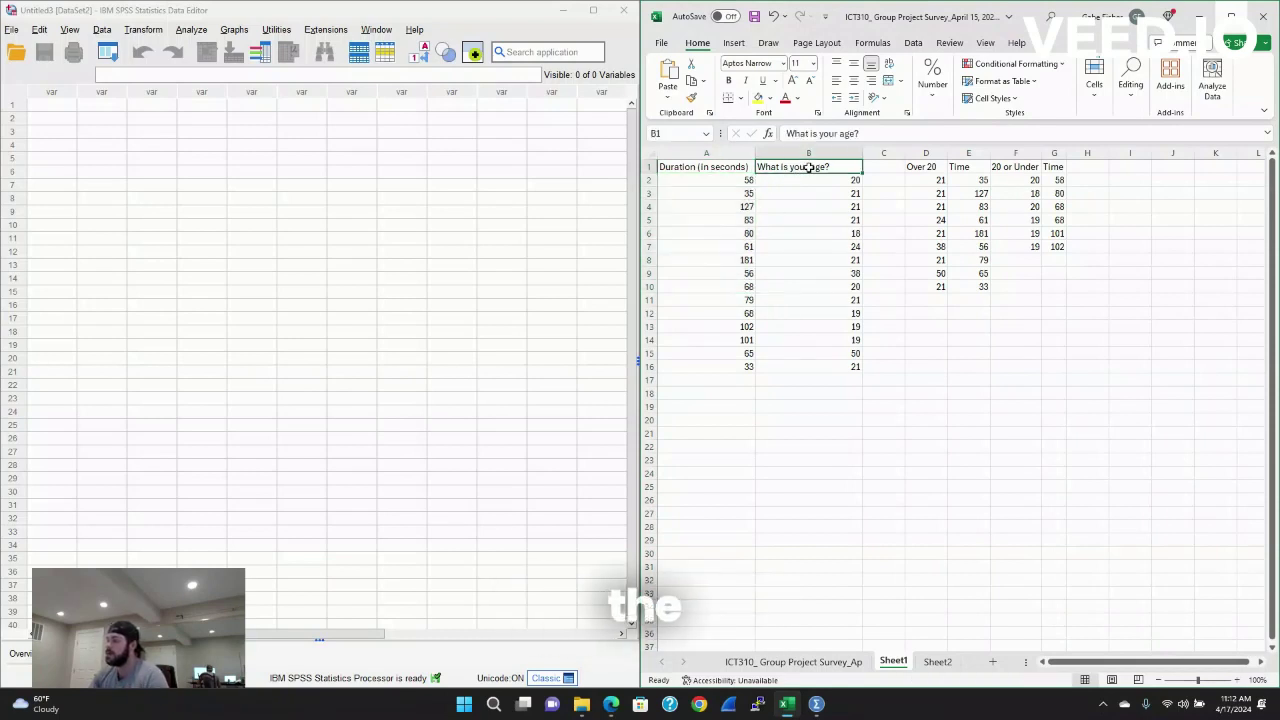
drag(851, 180, 860, 368)
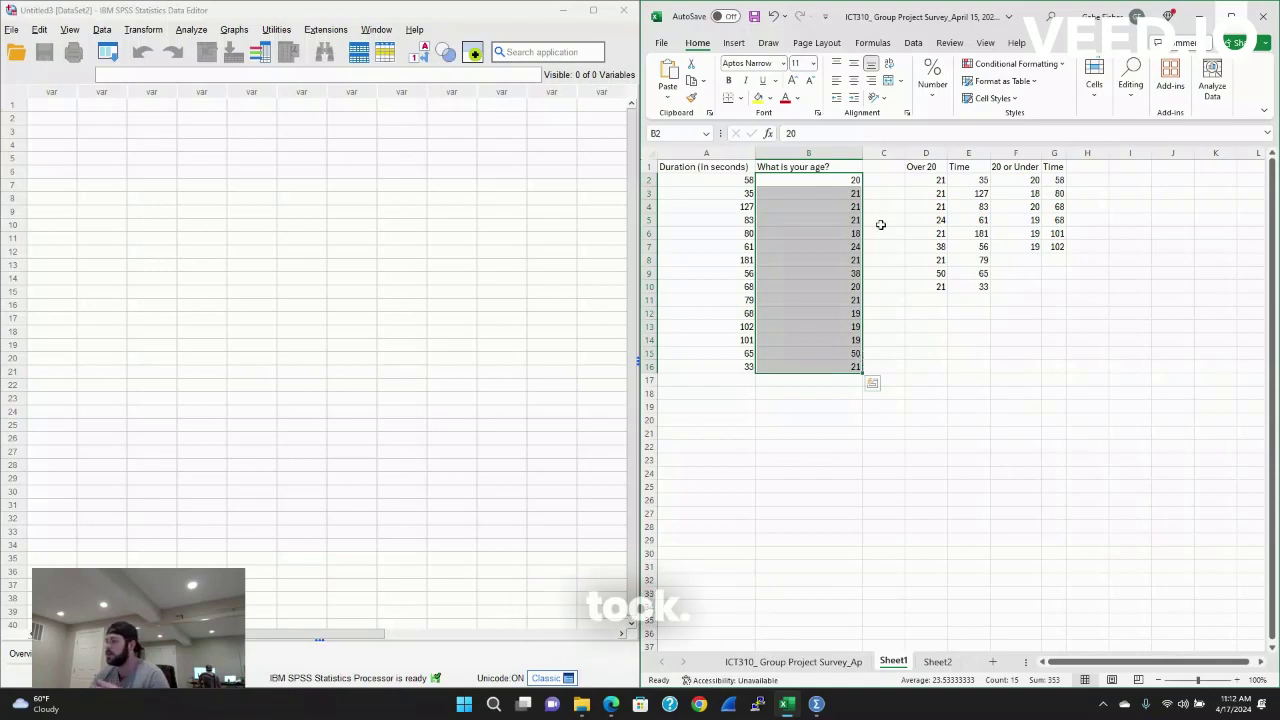
click(927, 166)
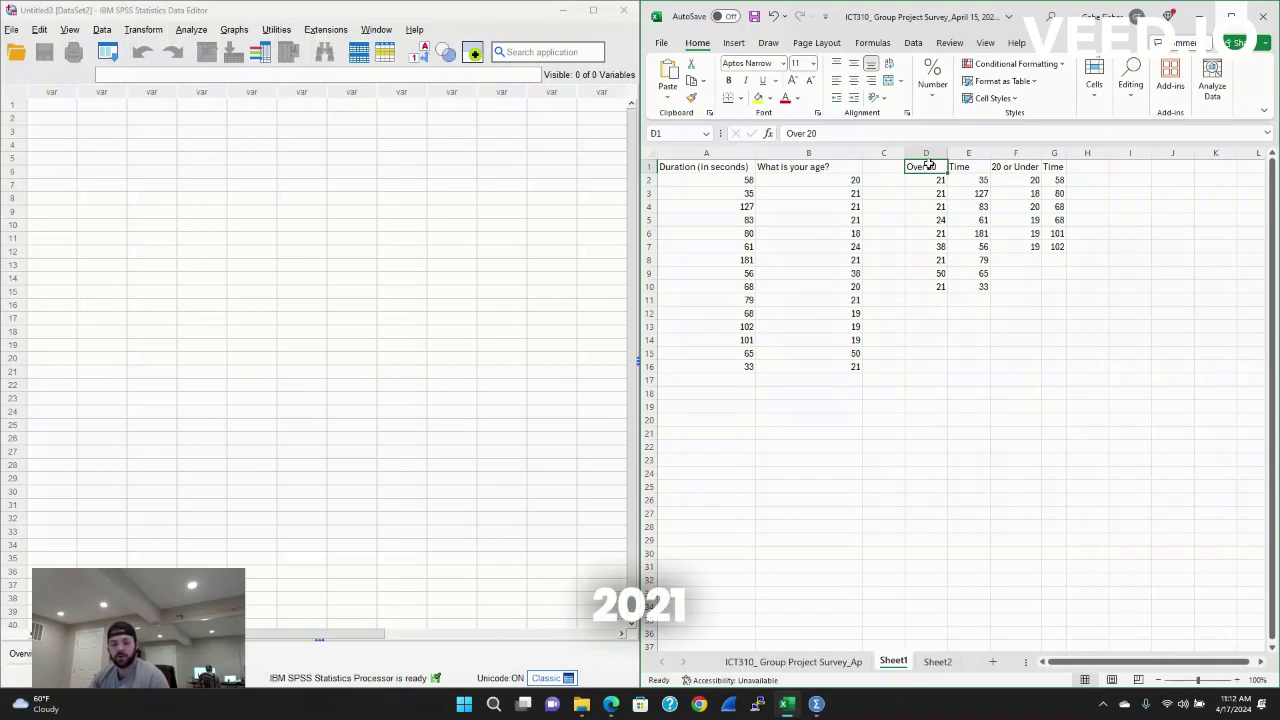
click(1016, 166)
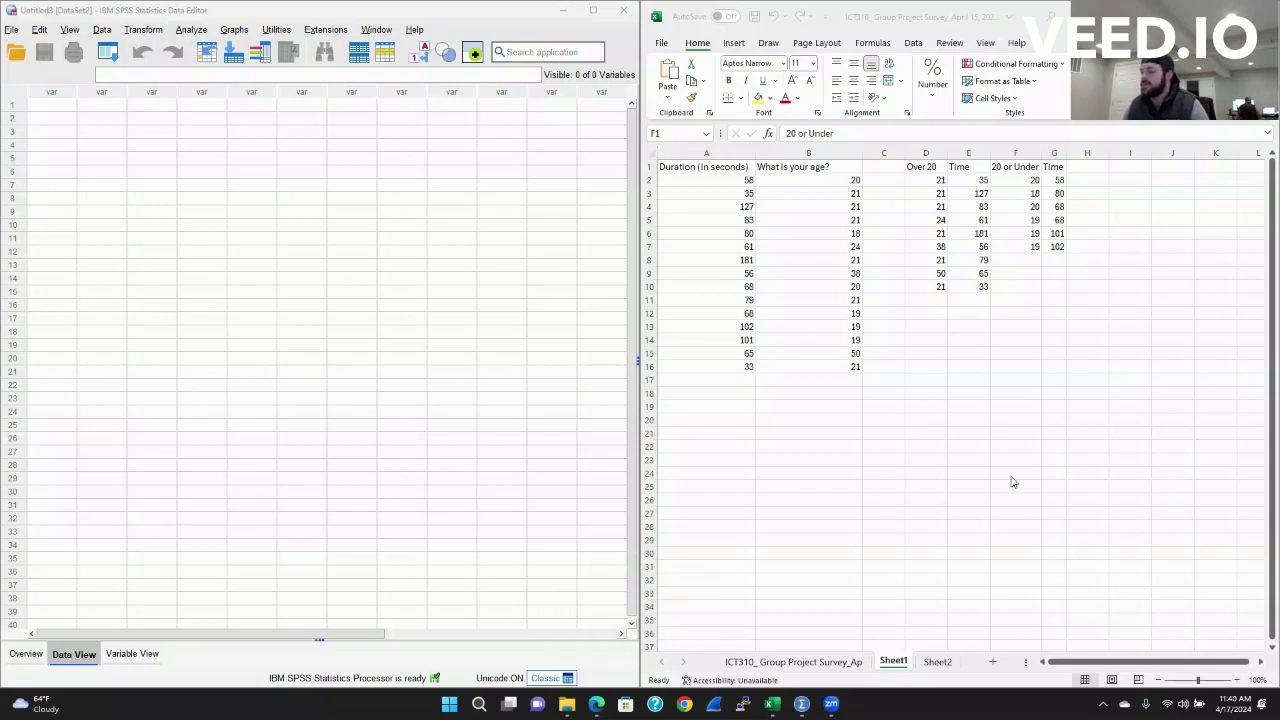
Step: Define the first variable of the empty SPSS dataset with the name AgeGroup
click(132, 654)
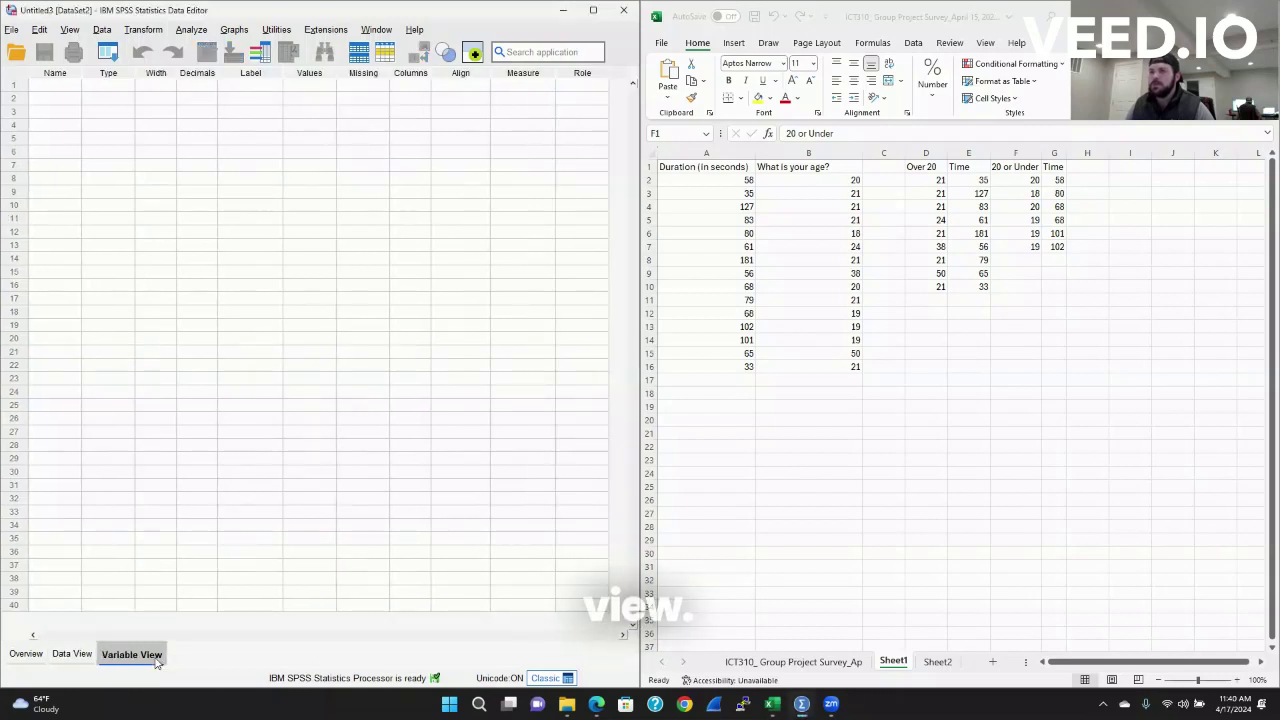
click(50, 84)
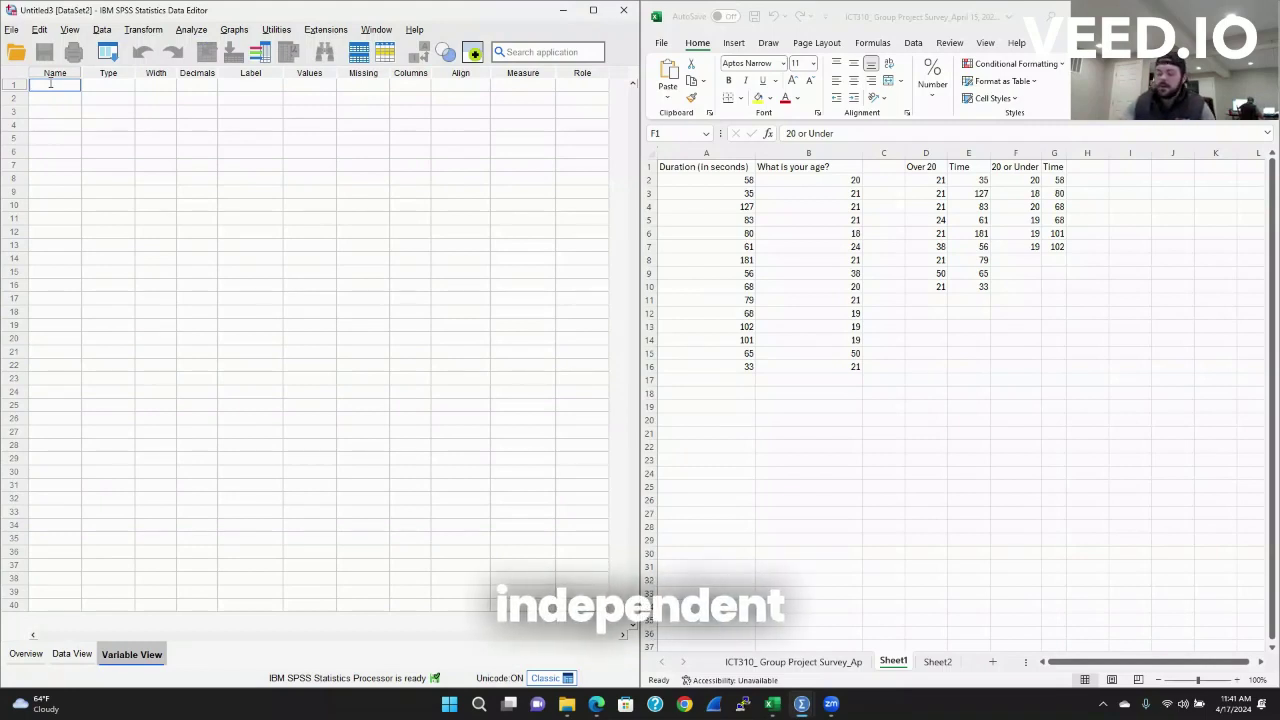
text(A)
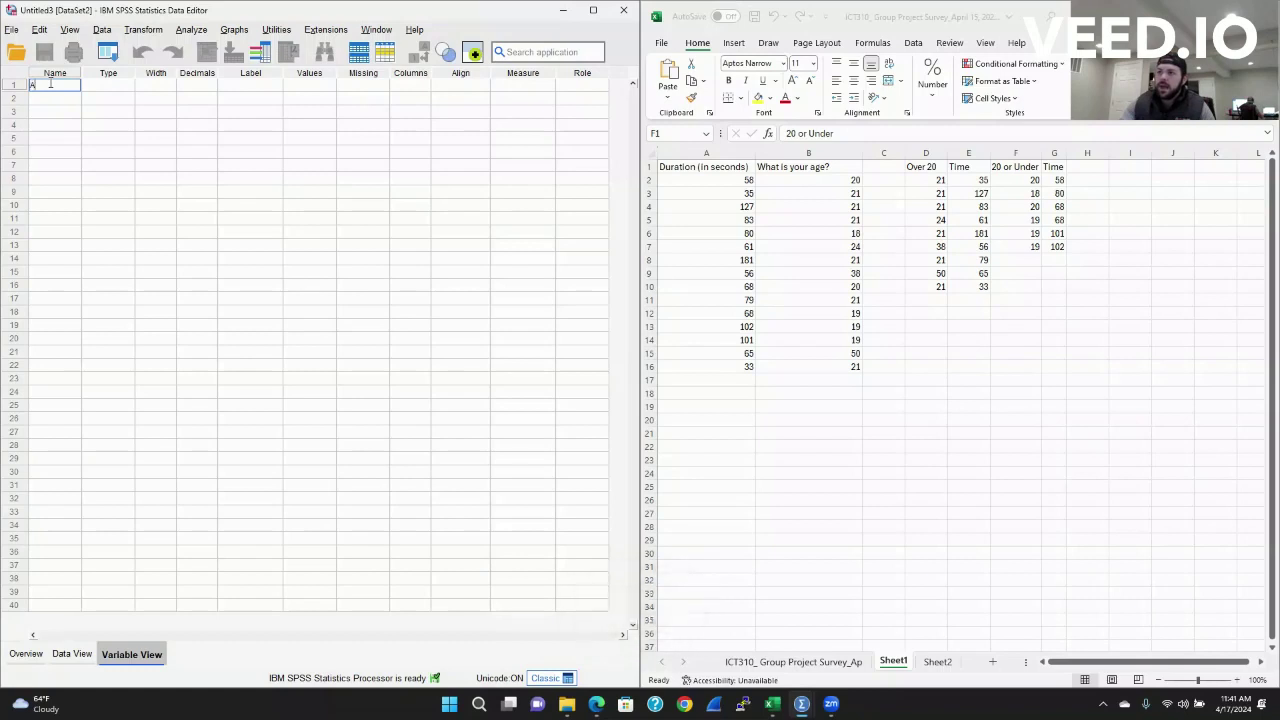
text(geGroup)
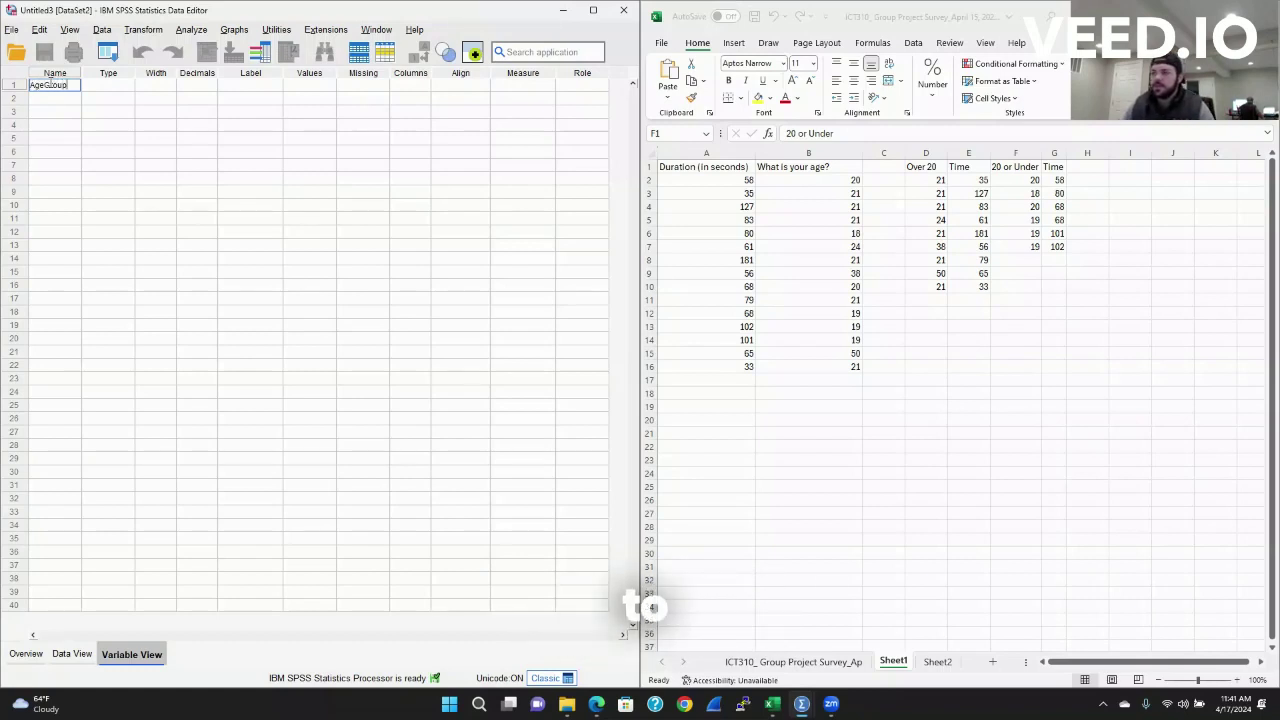
click(72, 100)
Step: Add a second variable named Duration below AgeGroup
click(73, 99)
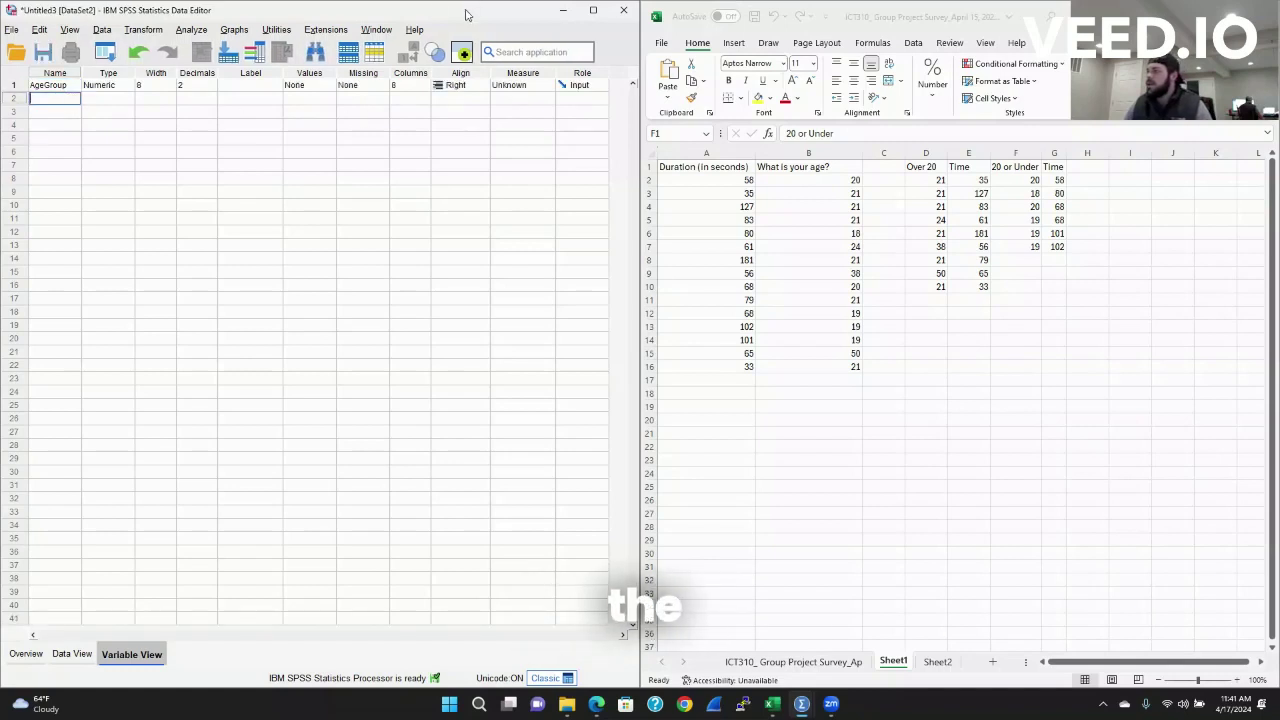
text(D)
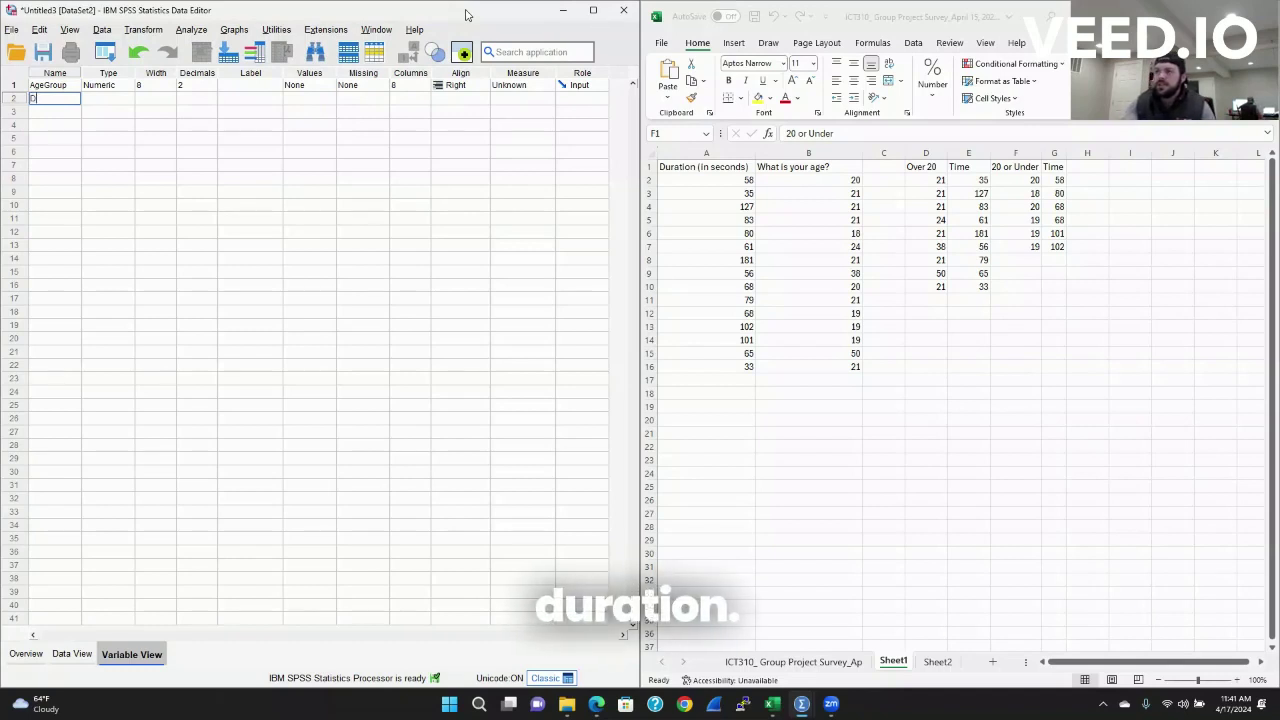
text(uration)
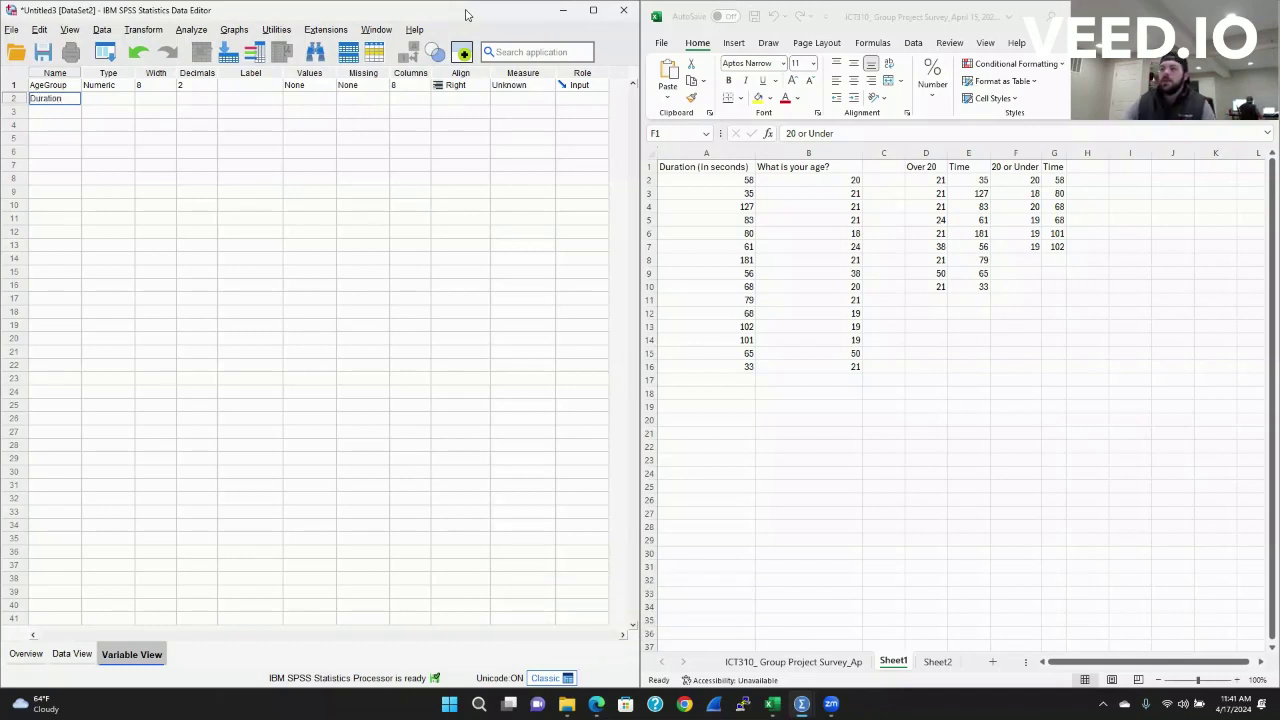
key(Return)
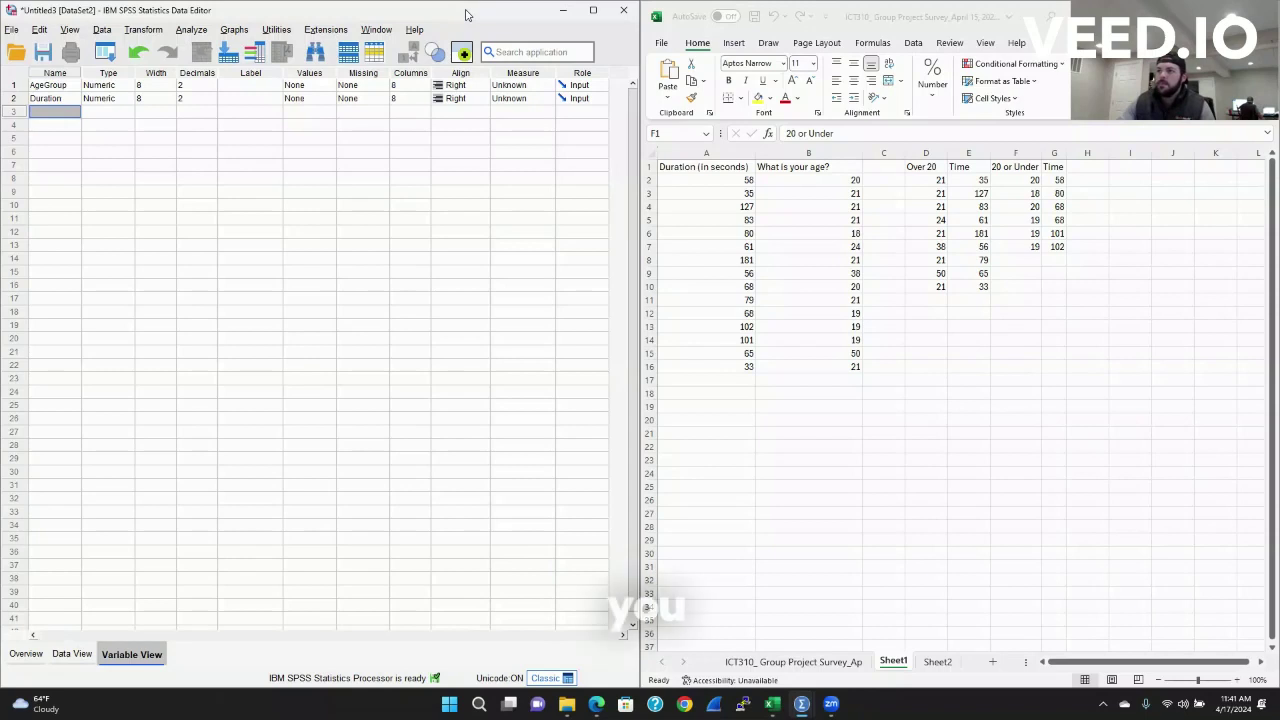
key(Up)
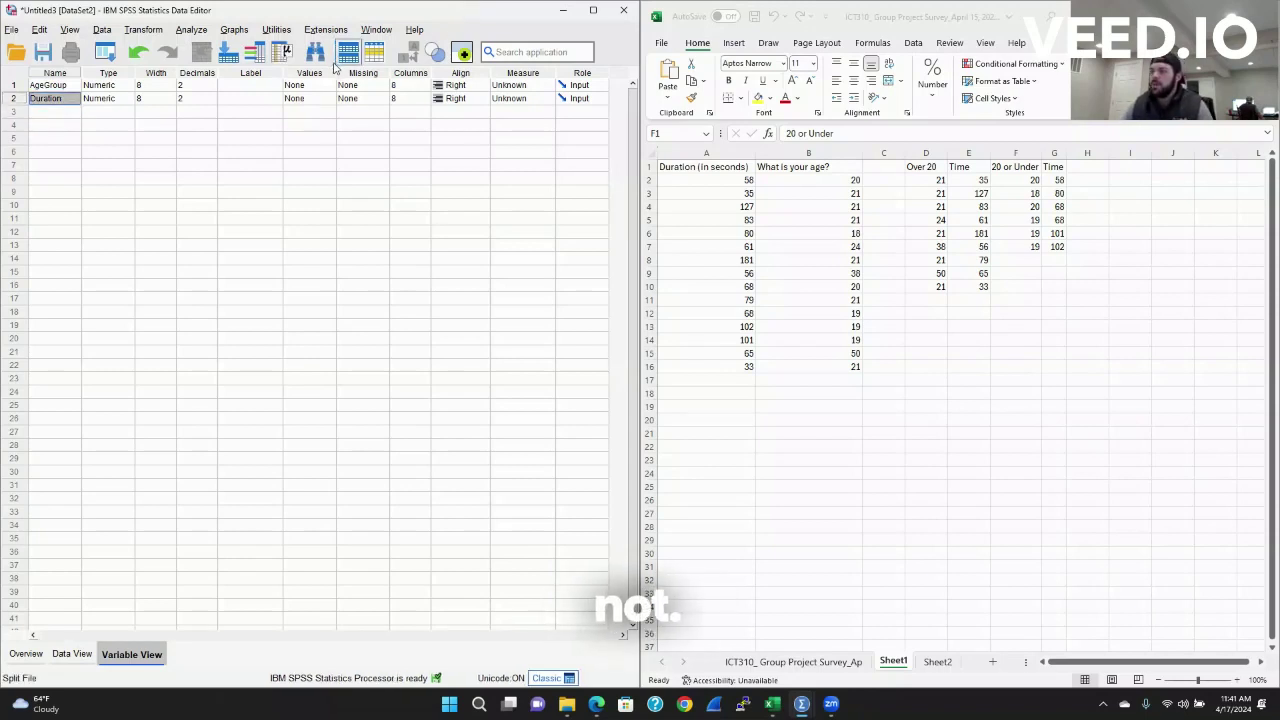
Step: Add a value label to the AgeGroup variable that assigns the label 1 to value 1
click(313, 87)
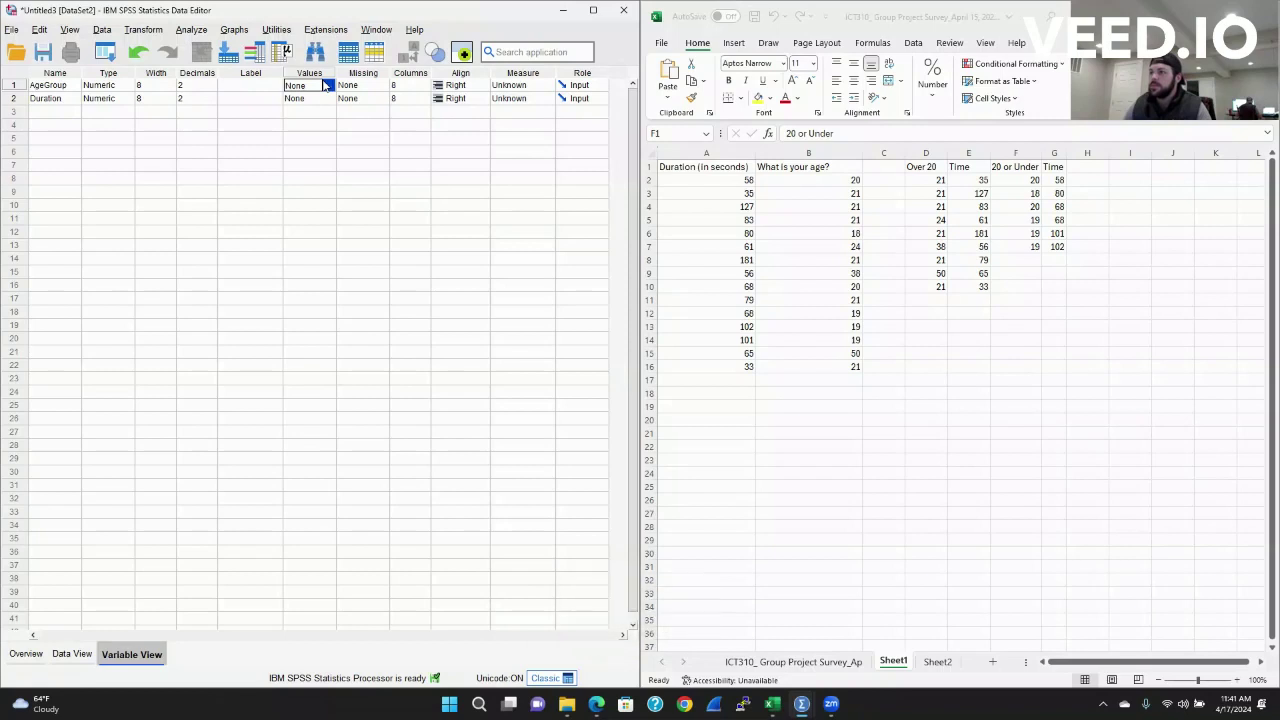
click(326, 86)
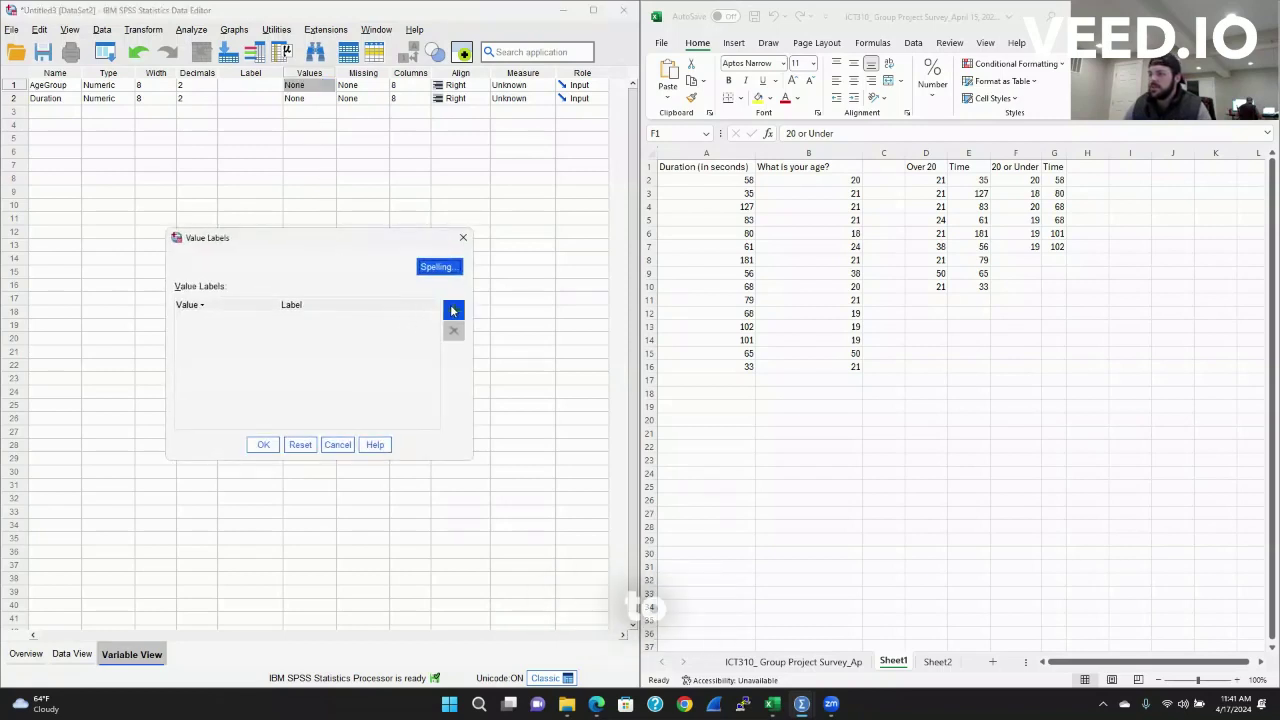
click(453, 310)
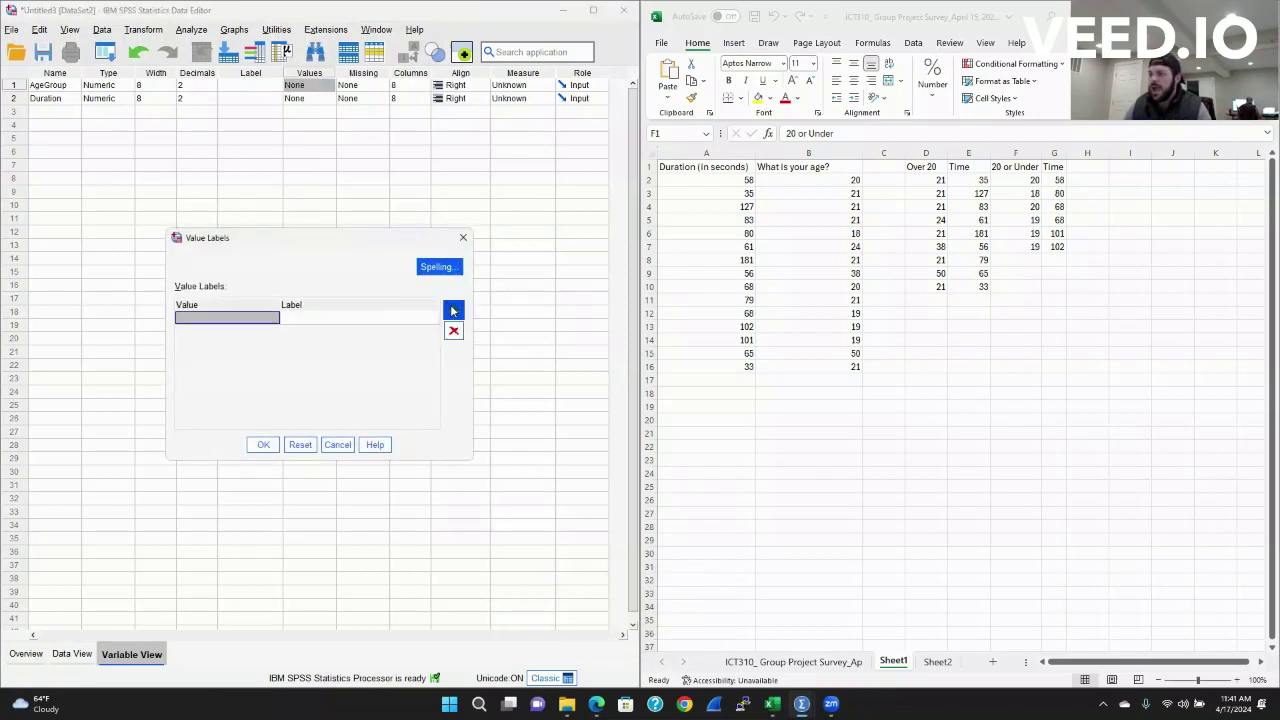
click(257, 318)
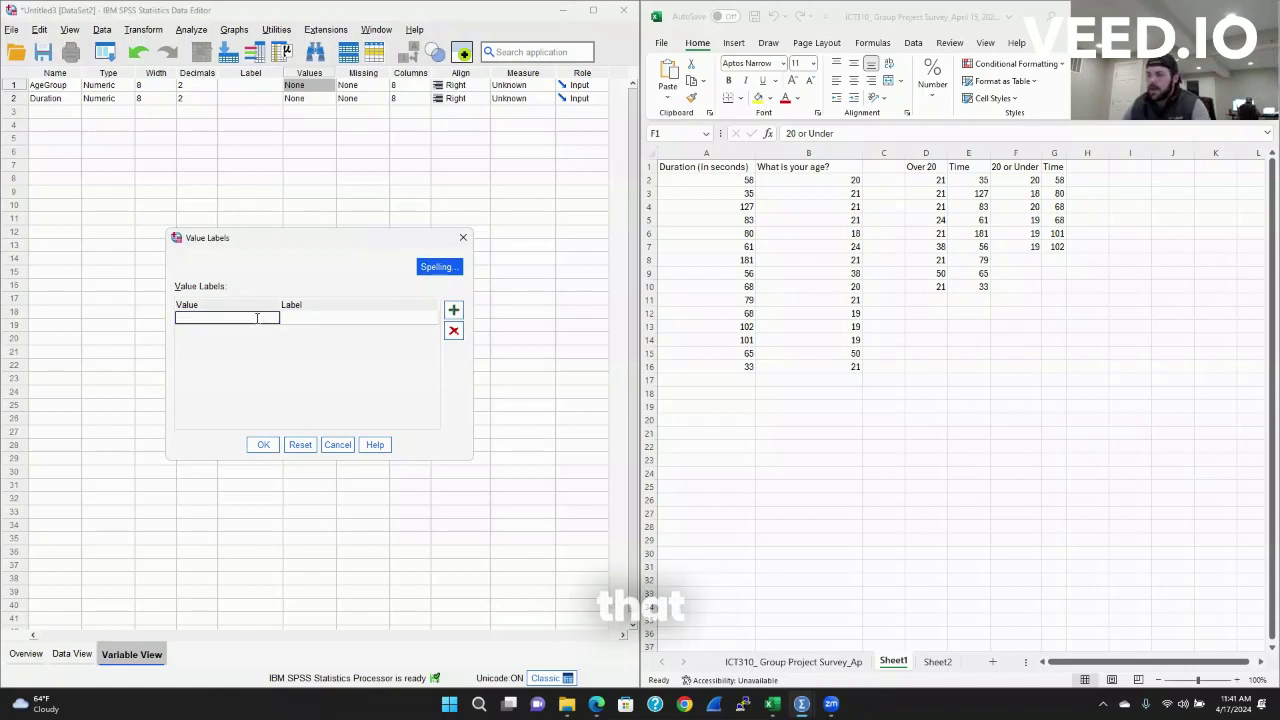
text(41)
key(BackSpace)
key(BackSpace)
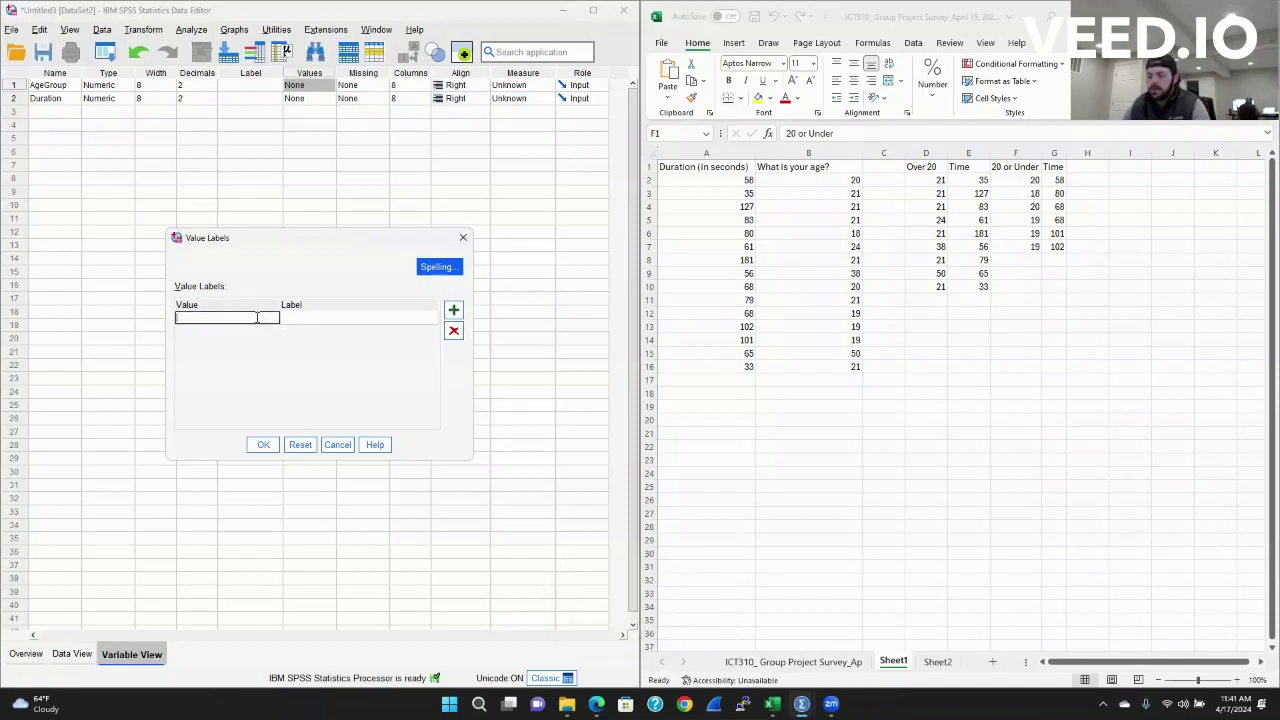
text(1)
click(305, 318)
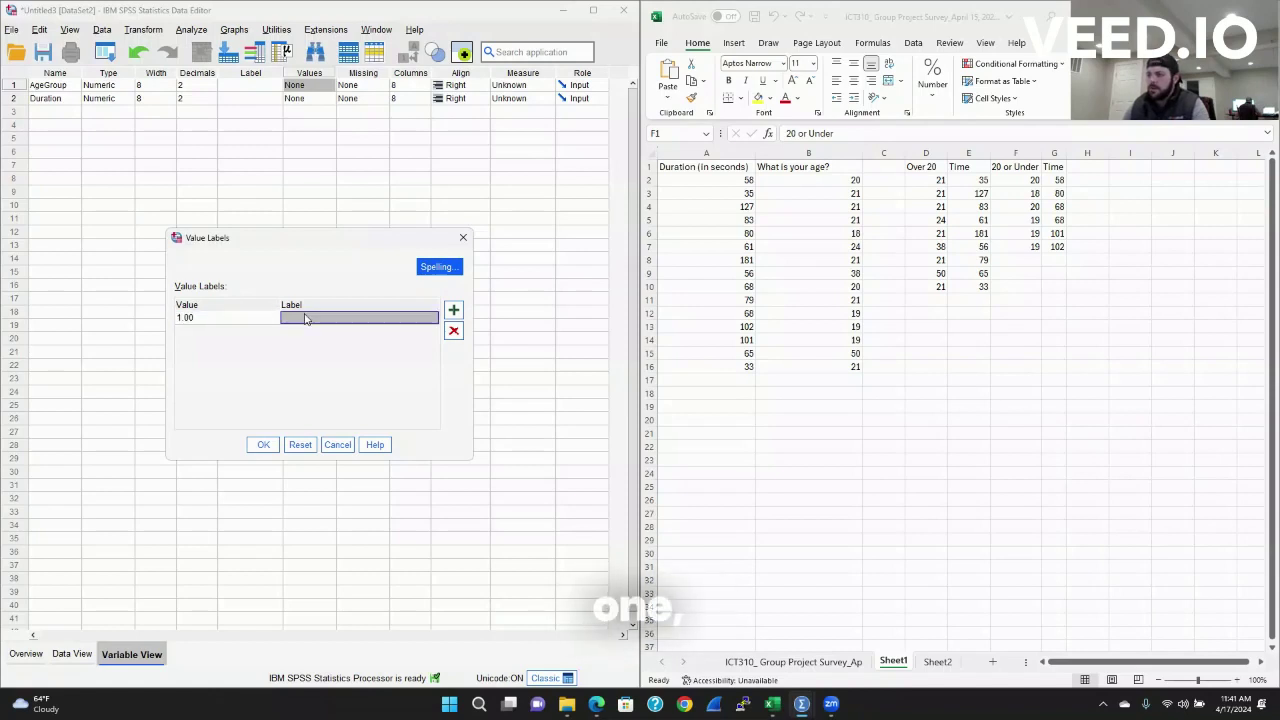
click(305, 318)
text(1)
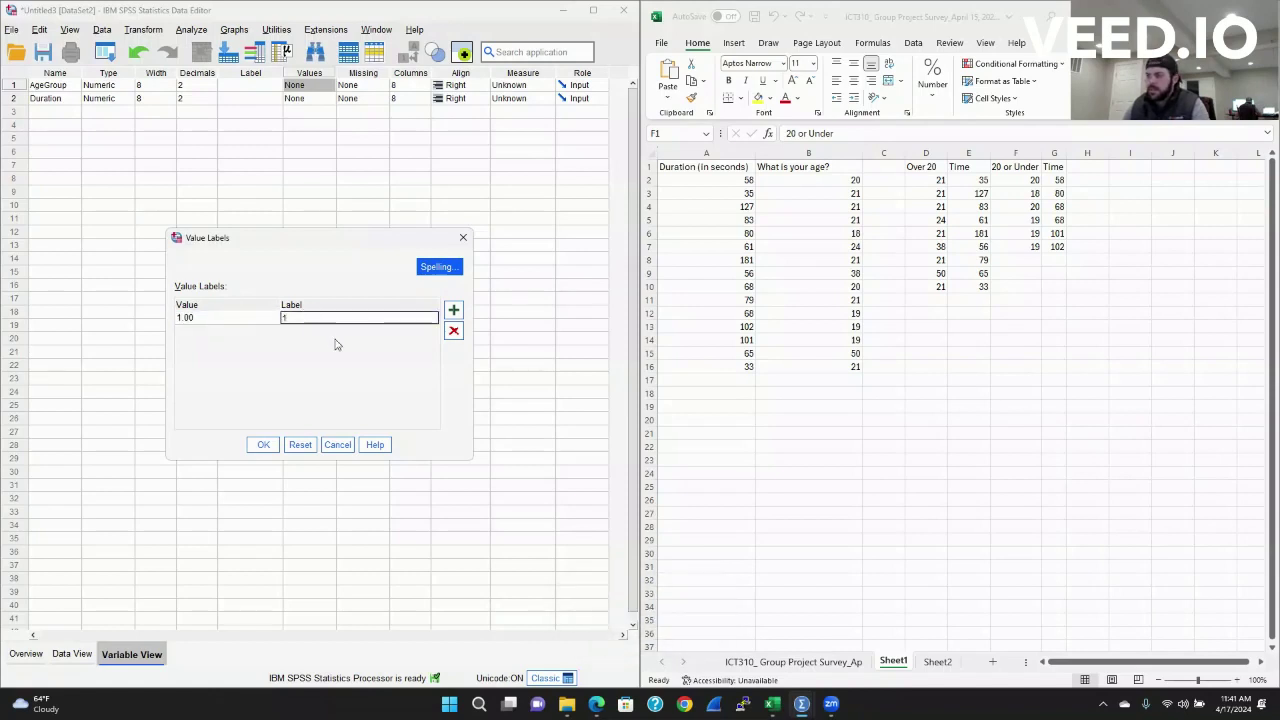
Step: Add a second AgeGroup value label that assigns the label 2 to value 2, and apply the labels
click(452, 311)
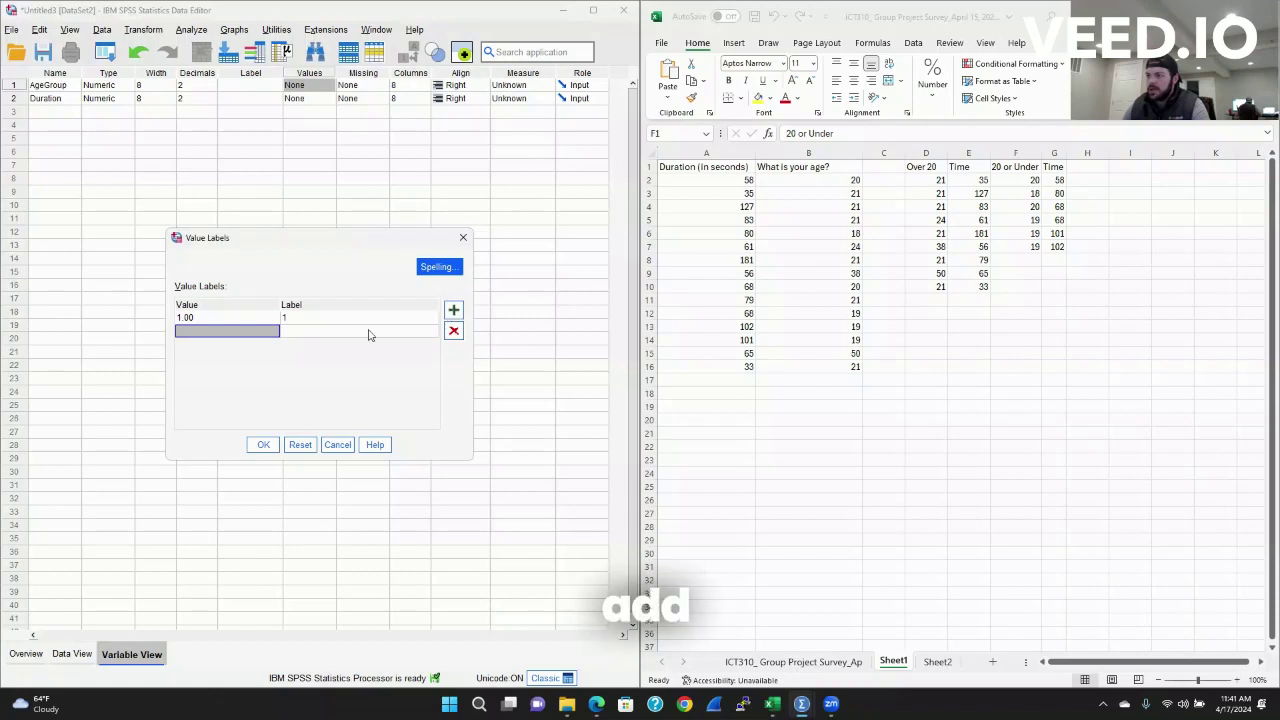
click(268, 331)
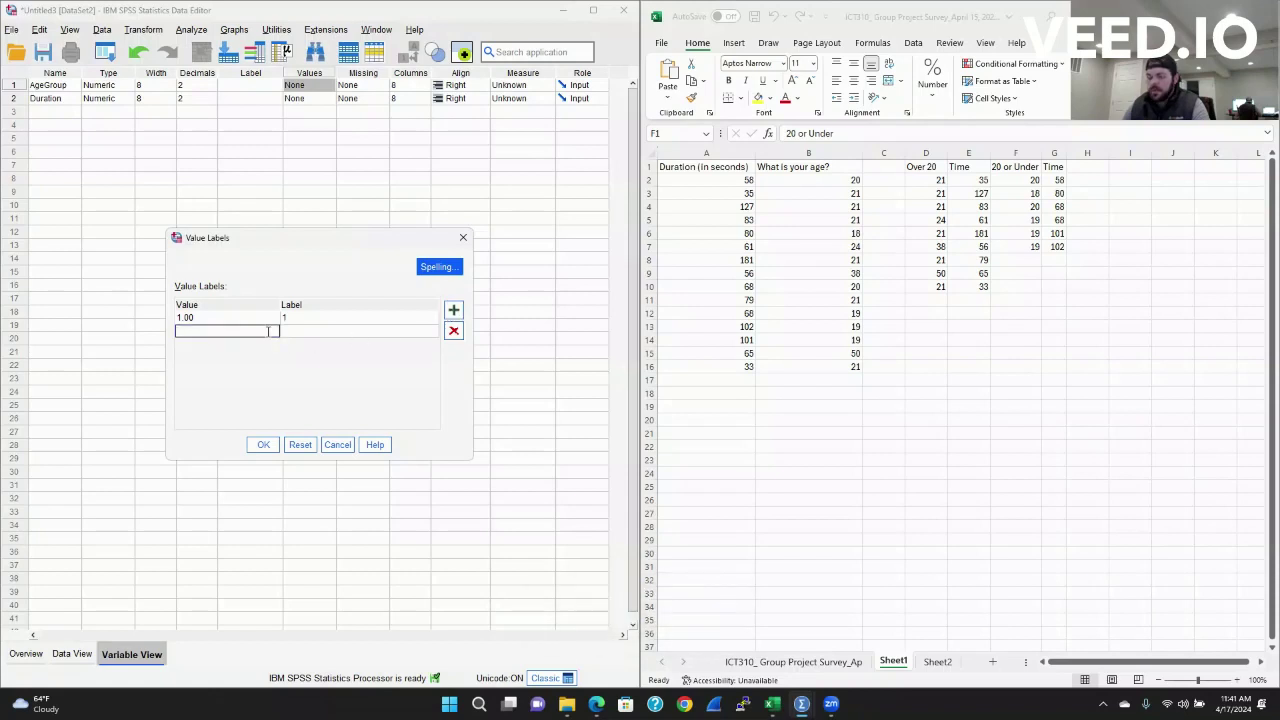
text(2)
click(308, 331)
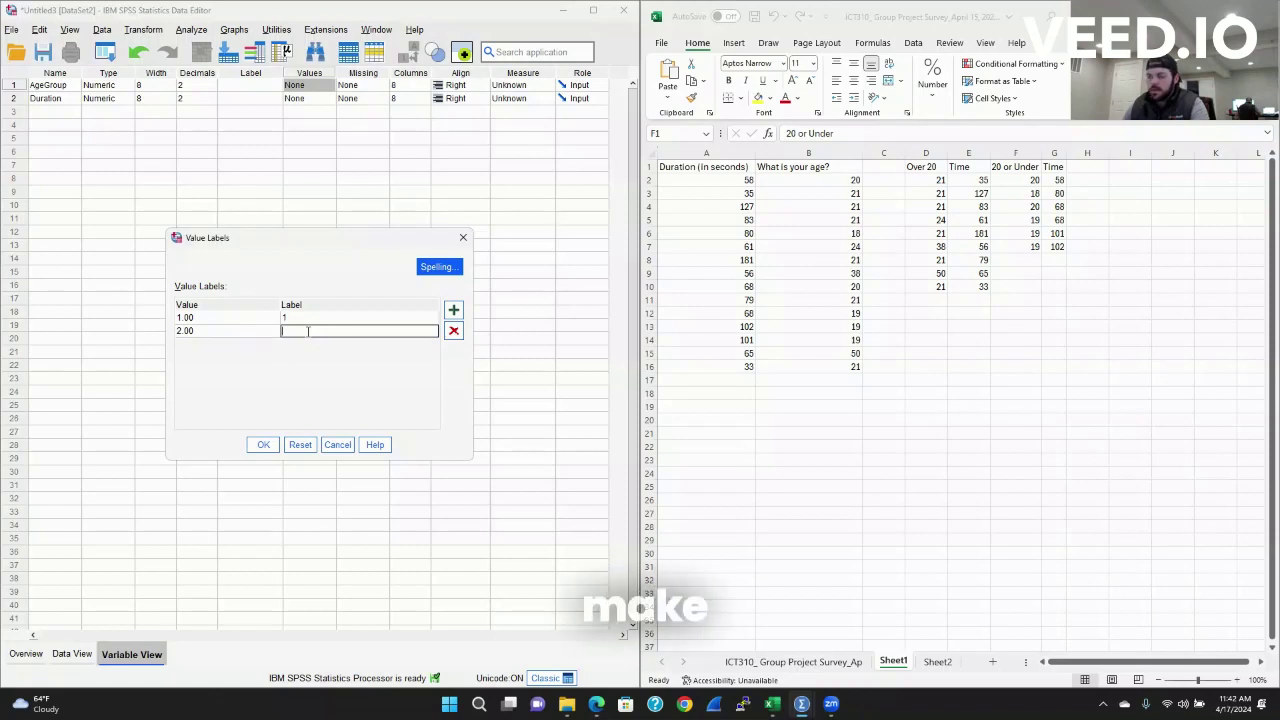
text(2)
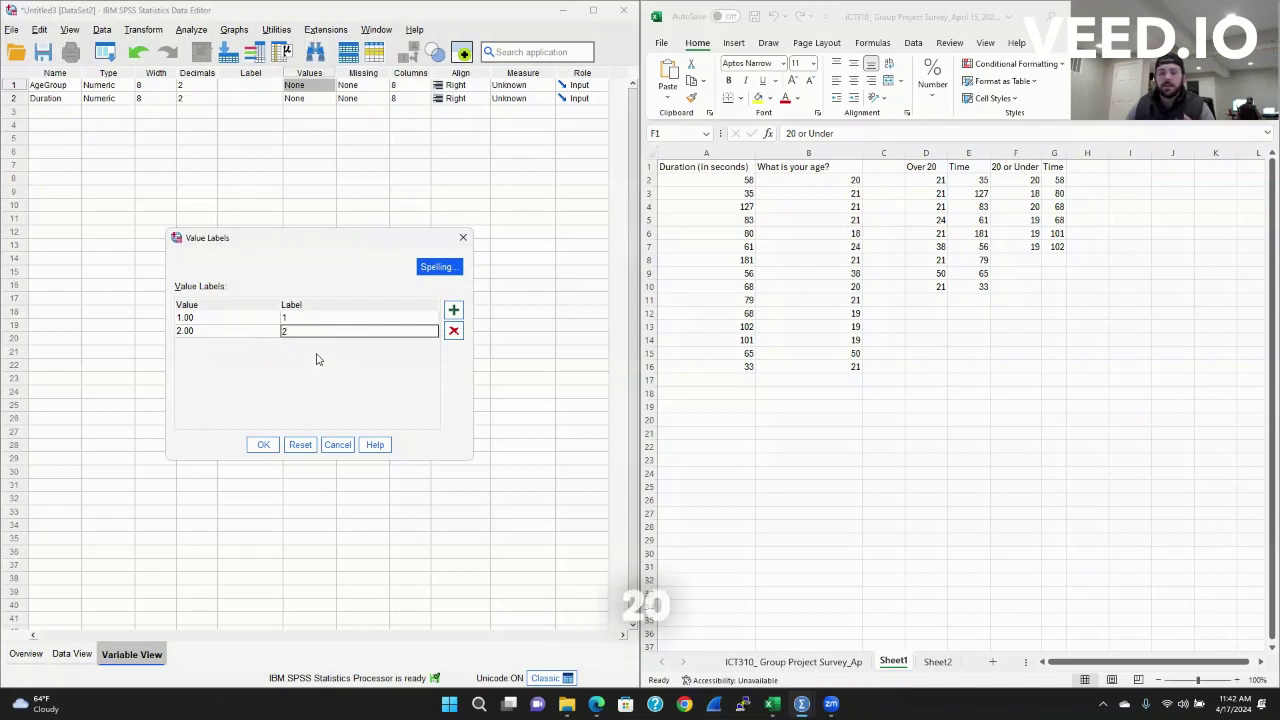
click(263, 444)
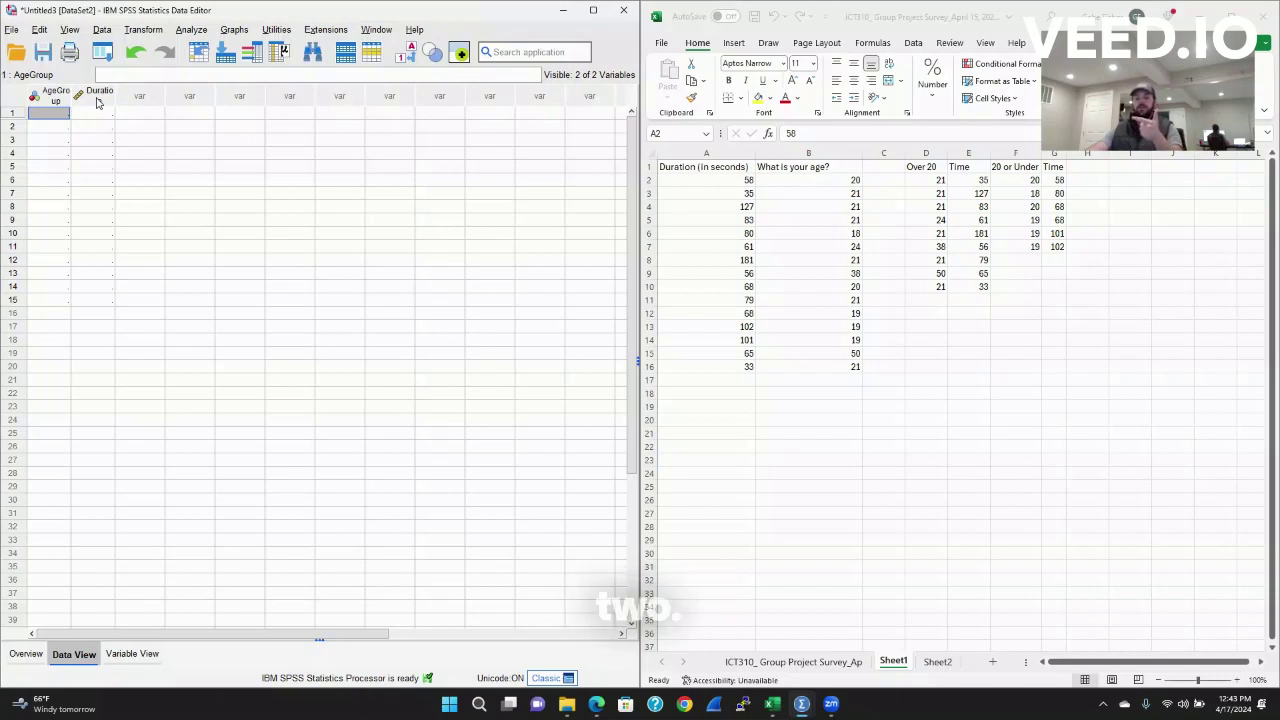
Step: Enter 1 as the AgeGroup value for cases 1 through 9 in the data grid
click(53, 117)
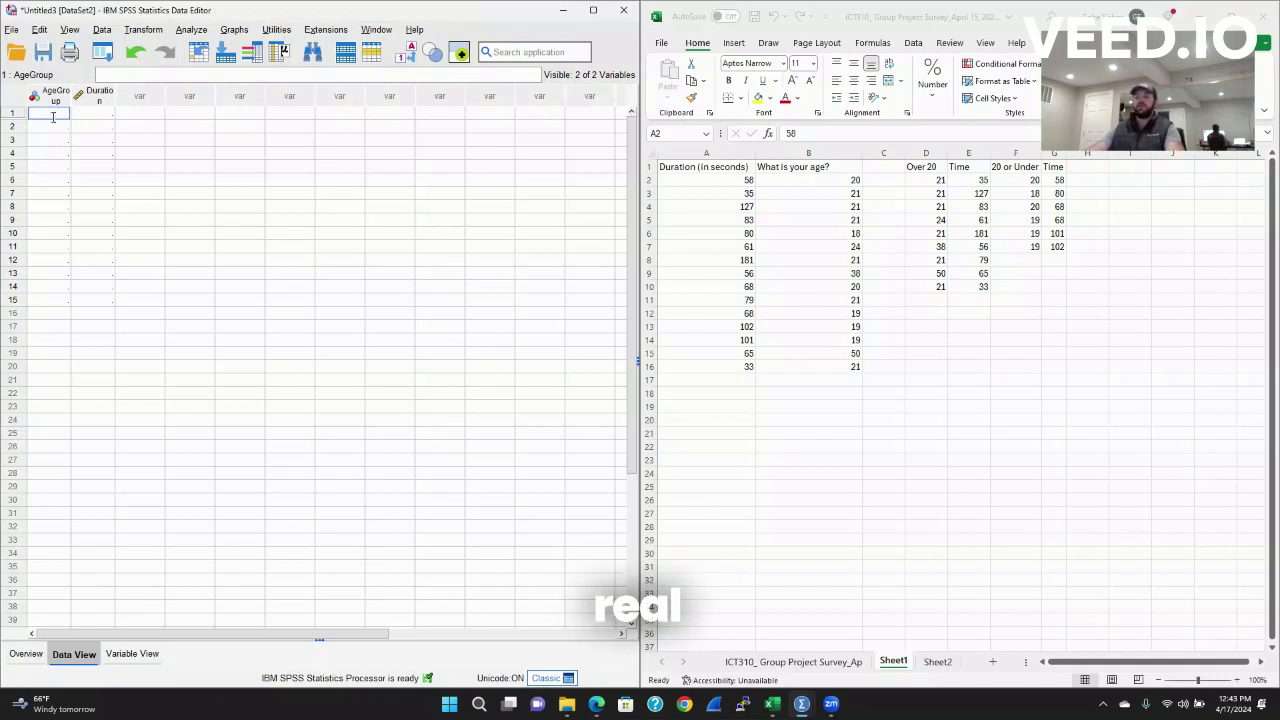
text(1)
key(Return)
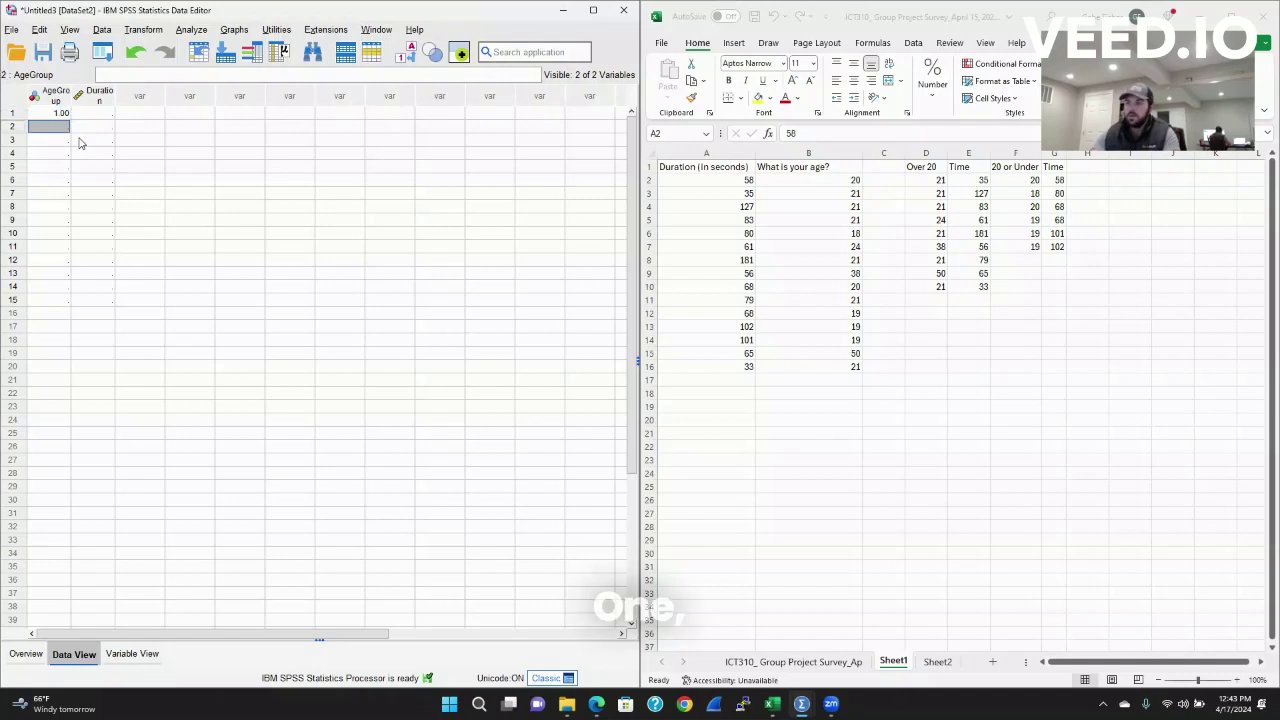
text(1 1 1 1 1 1 )
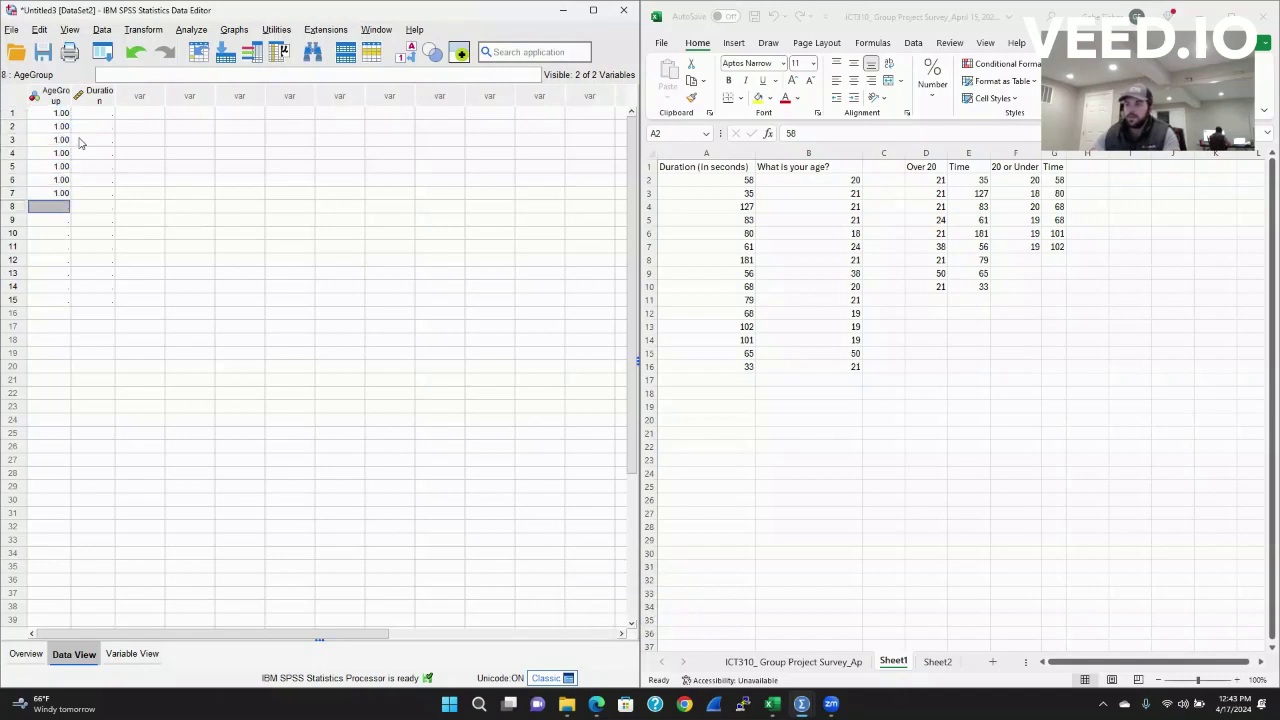
text(1)
key(Return)
text(1)
key(Return)
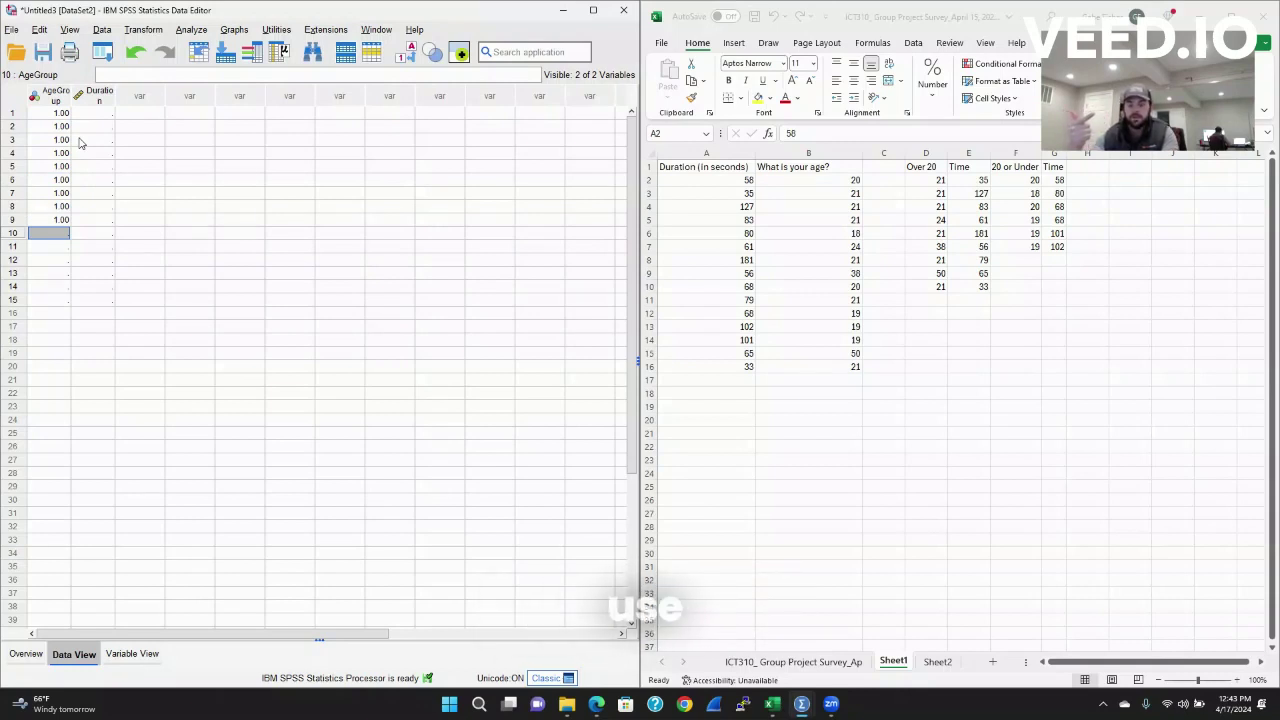
Step: Enter 2 as the AgeGroup value for cases 10 through 15
text(2)
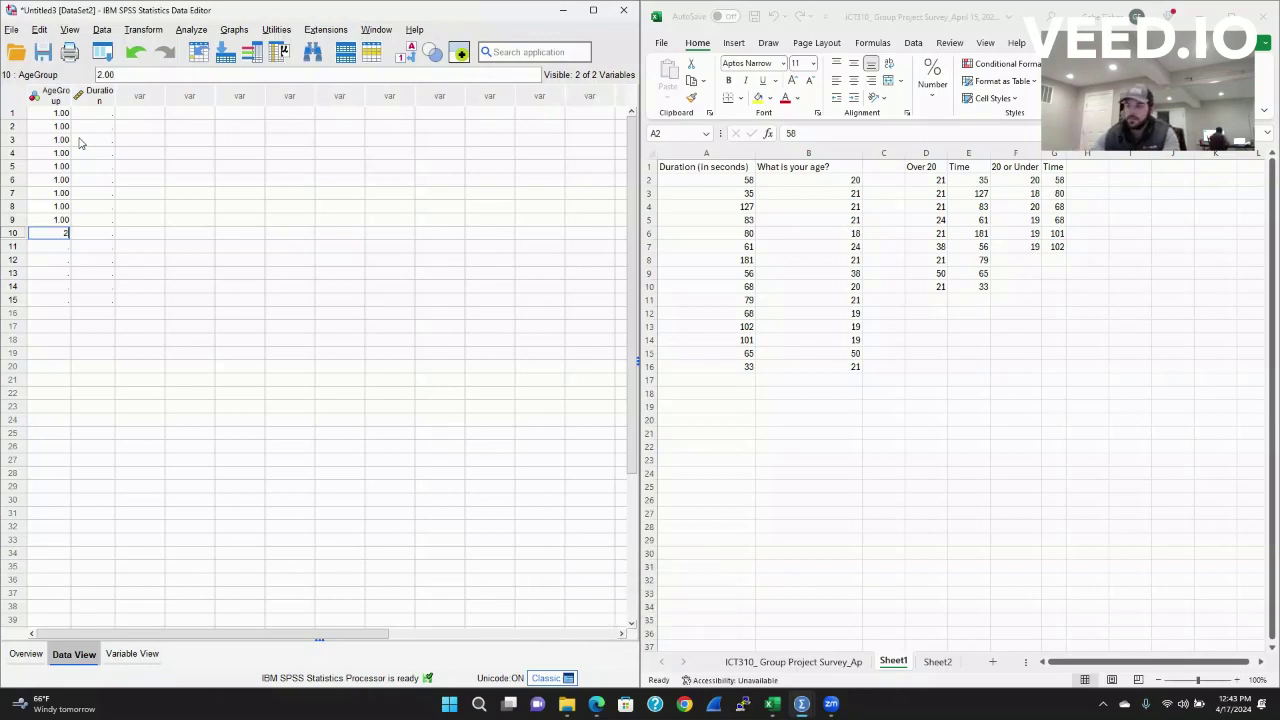
key(Return)
text(2)
key(Return)
text(2)
key(Return)
text(2)
key(Return)
text(2)
key(Return)
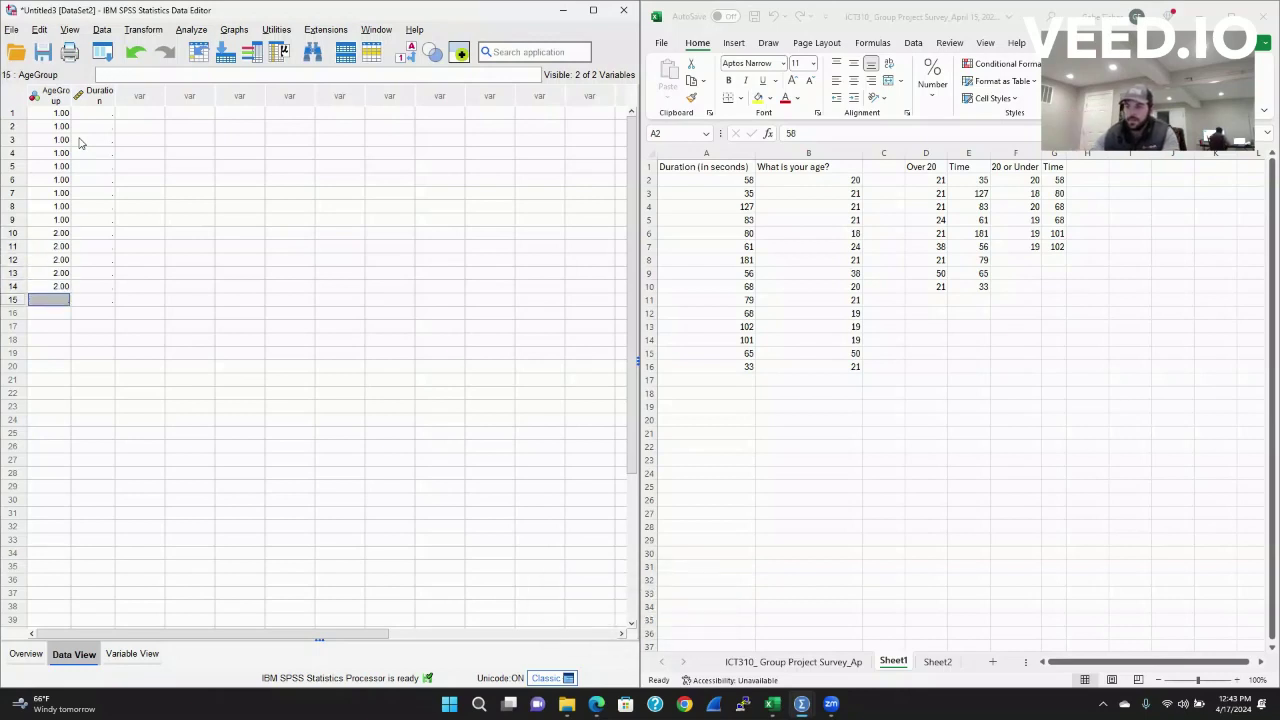
text(2)
key(Return)
Step: Copy the duration values in A2:A16 of the Excel sheet and paste them into the SPSS Duration column, starting at case 1
key(Right)
key(Up)
key(Up)
key(Up)
key(Up)
key(Up)
key(Up)
key(Up)
key(Up)
key(Up)
key(Up)
key(Up)
key(Up)
key(Up)
key(Up)
key(Up)
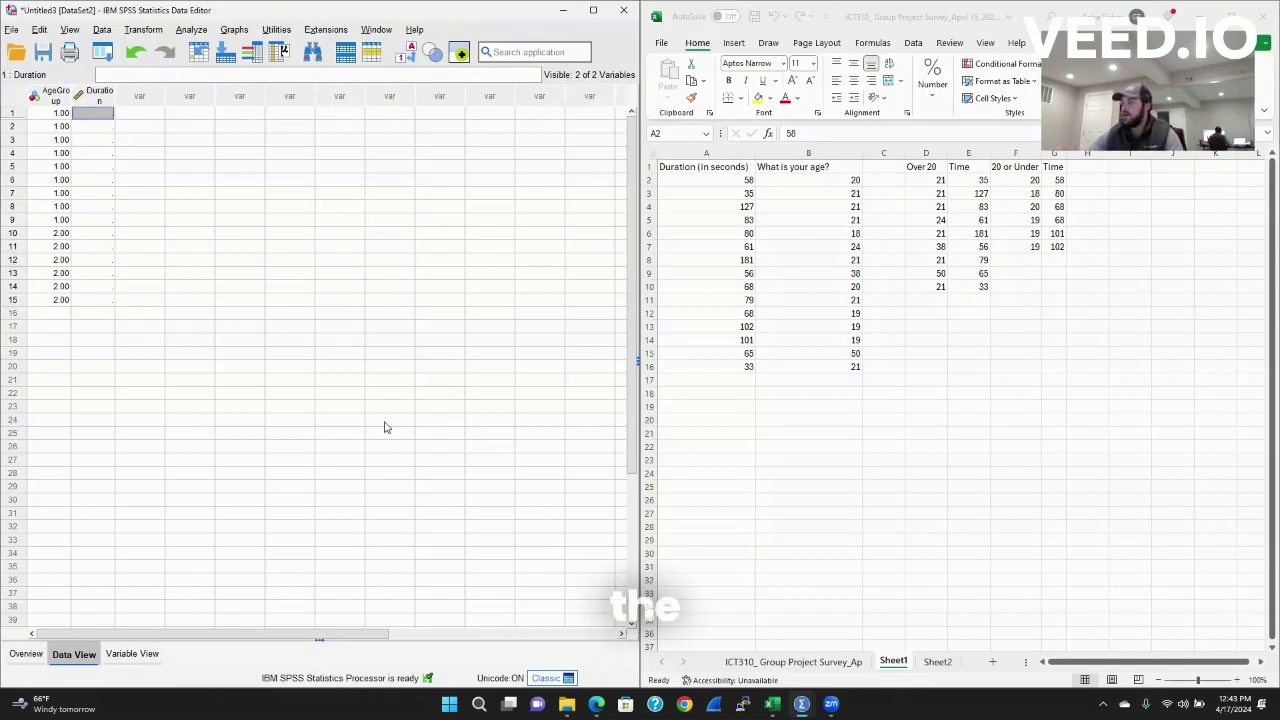
click(726, 186)
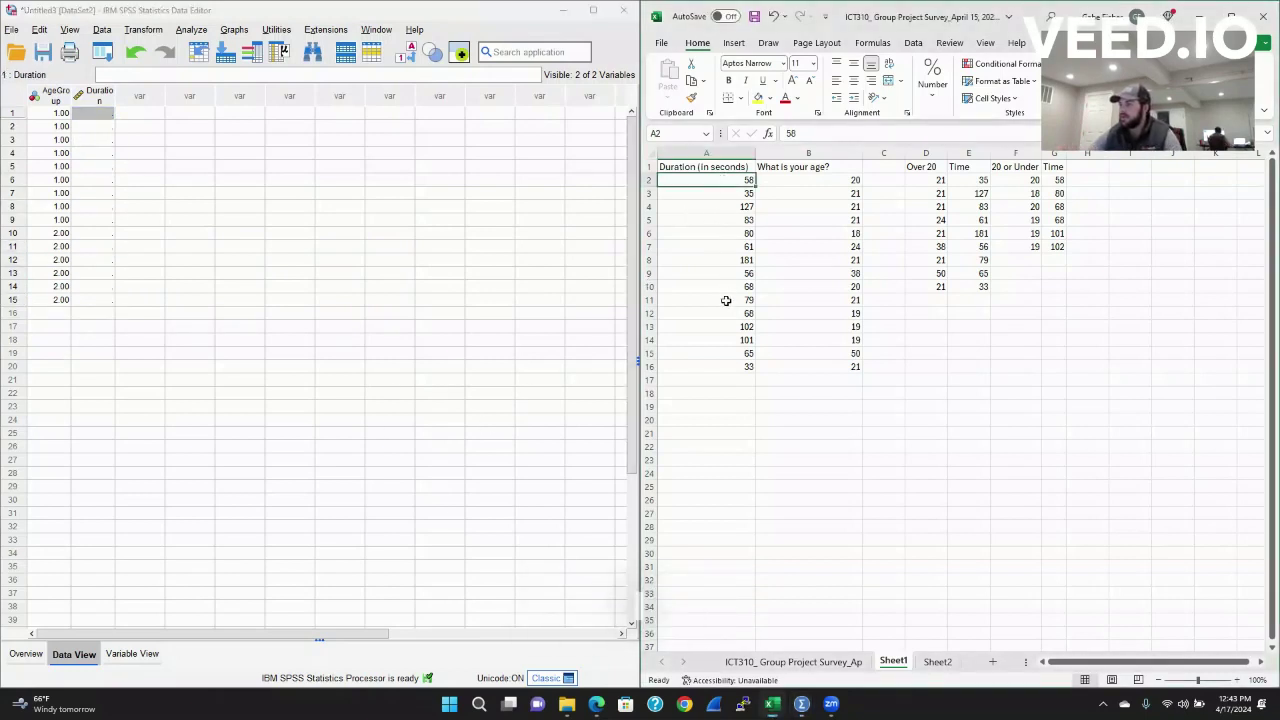
drag(714, 180, 725, 368)
key(ctrl+c)
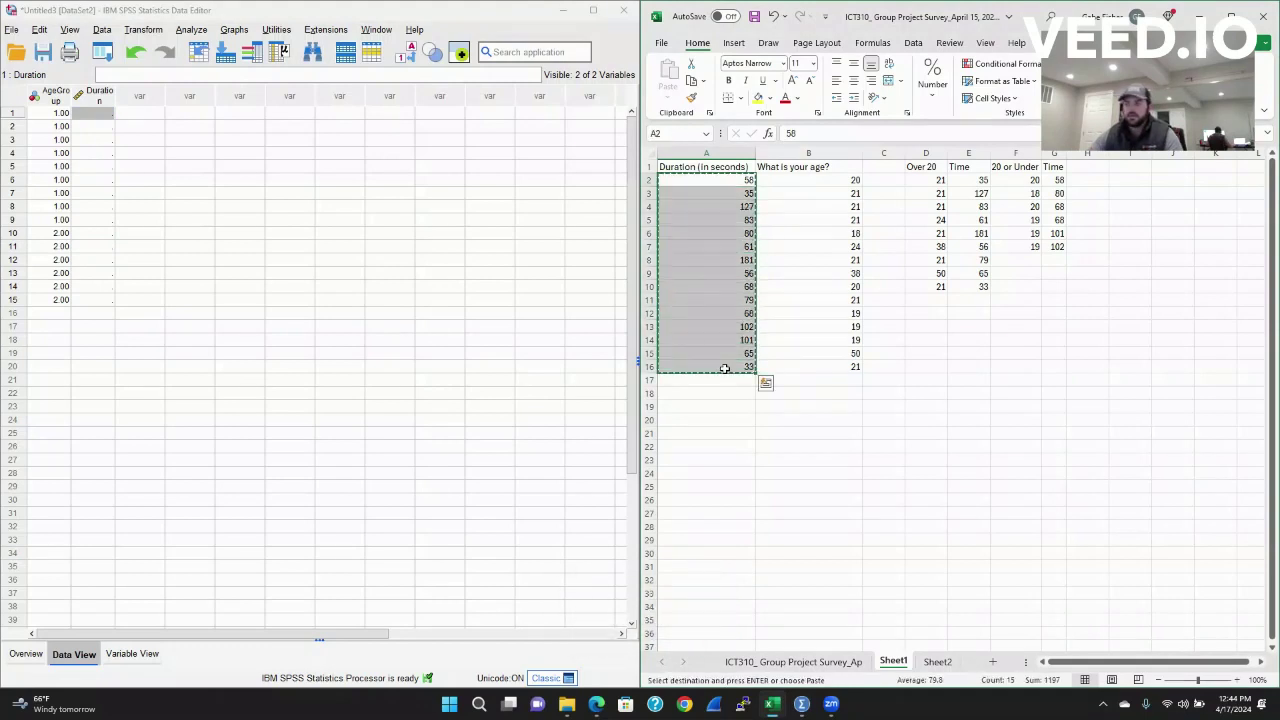
click(102, 113)
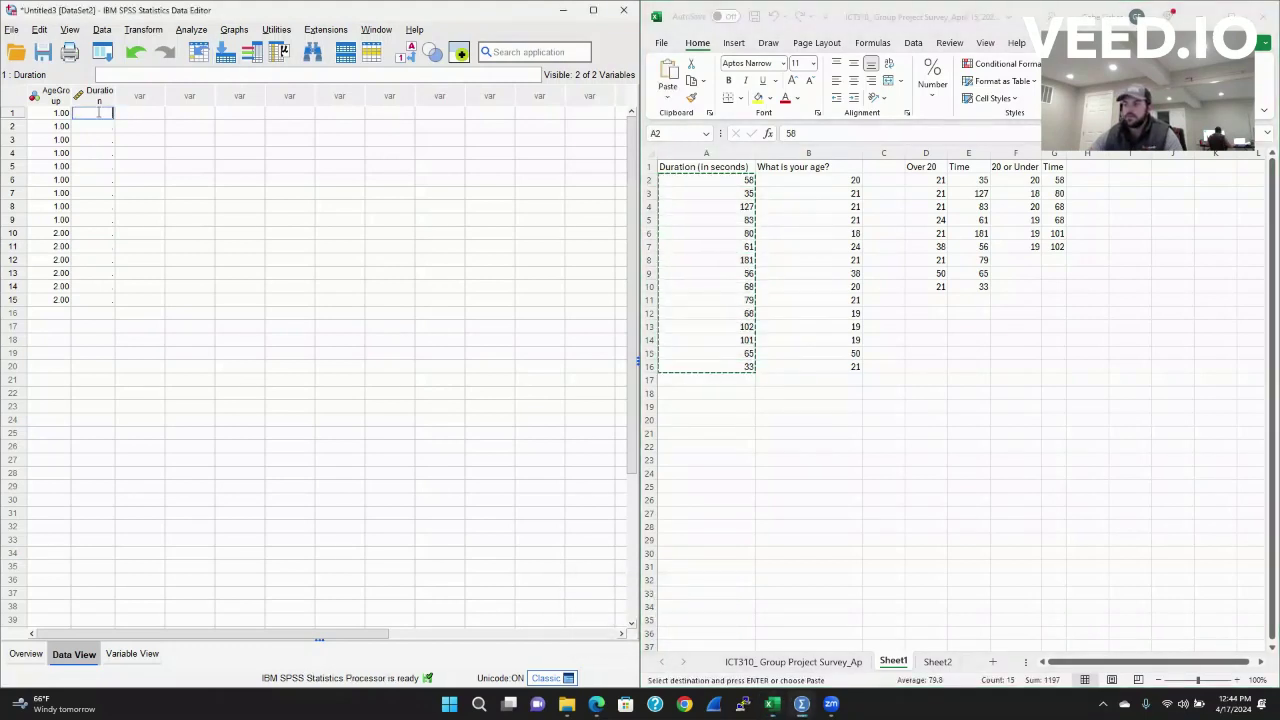
key(ctrl+v)
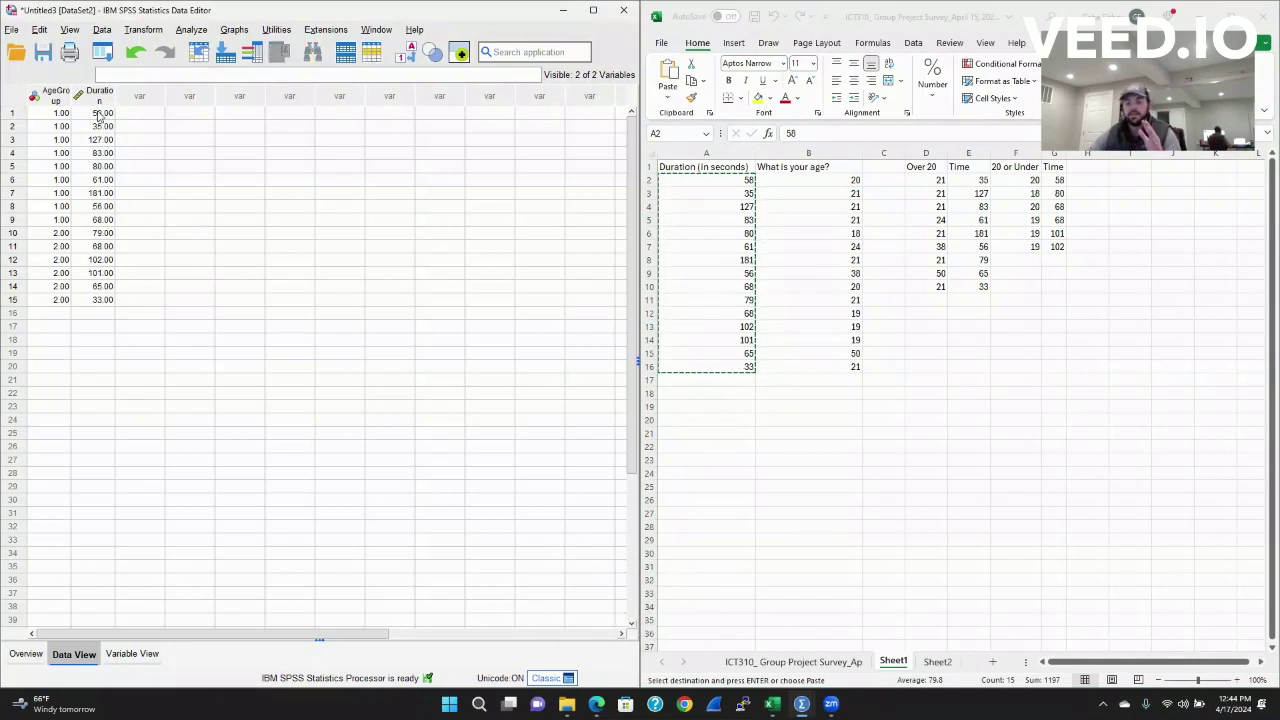
Step: Run an Independent-Samples T Test on Duration grouped by AgeGroup(1 2), with a 95% confidence interval and effect sizes estimated
click(178, 36)
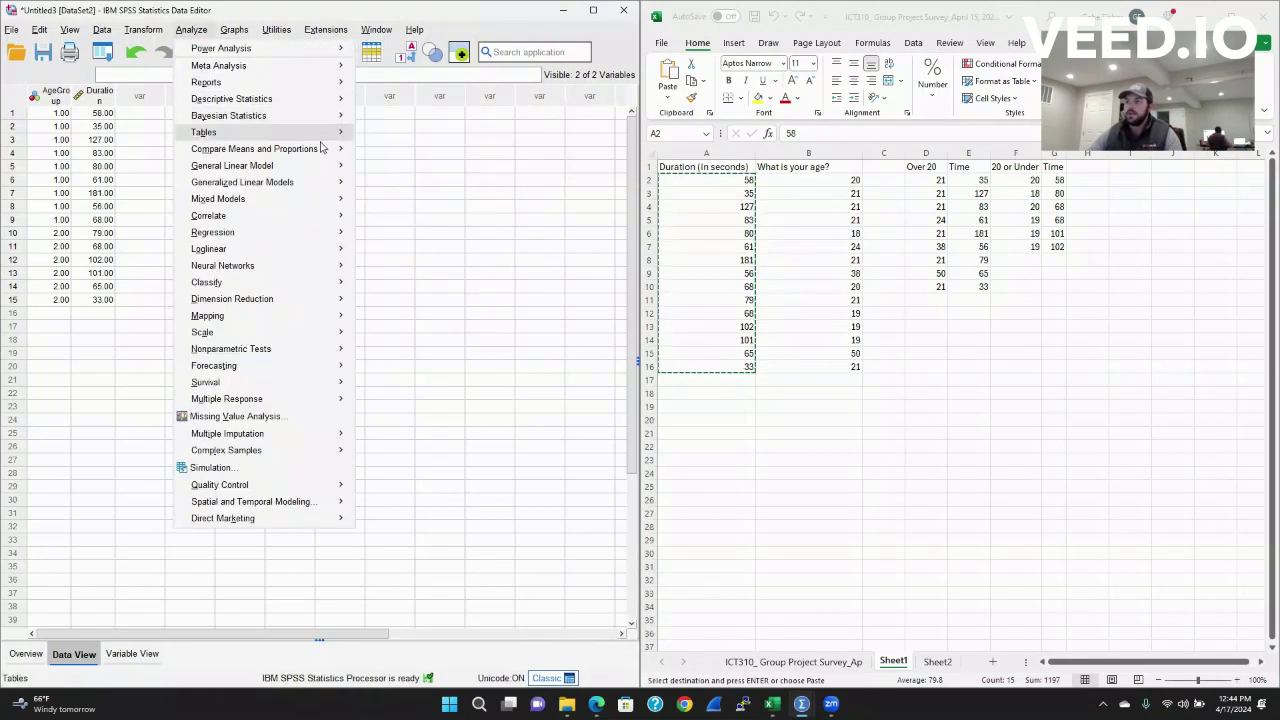
mouse_move(328, 152)
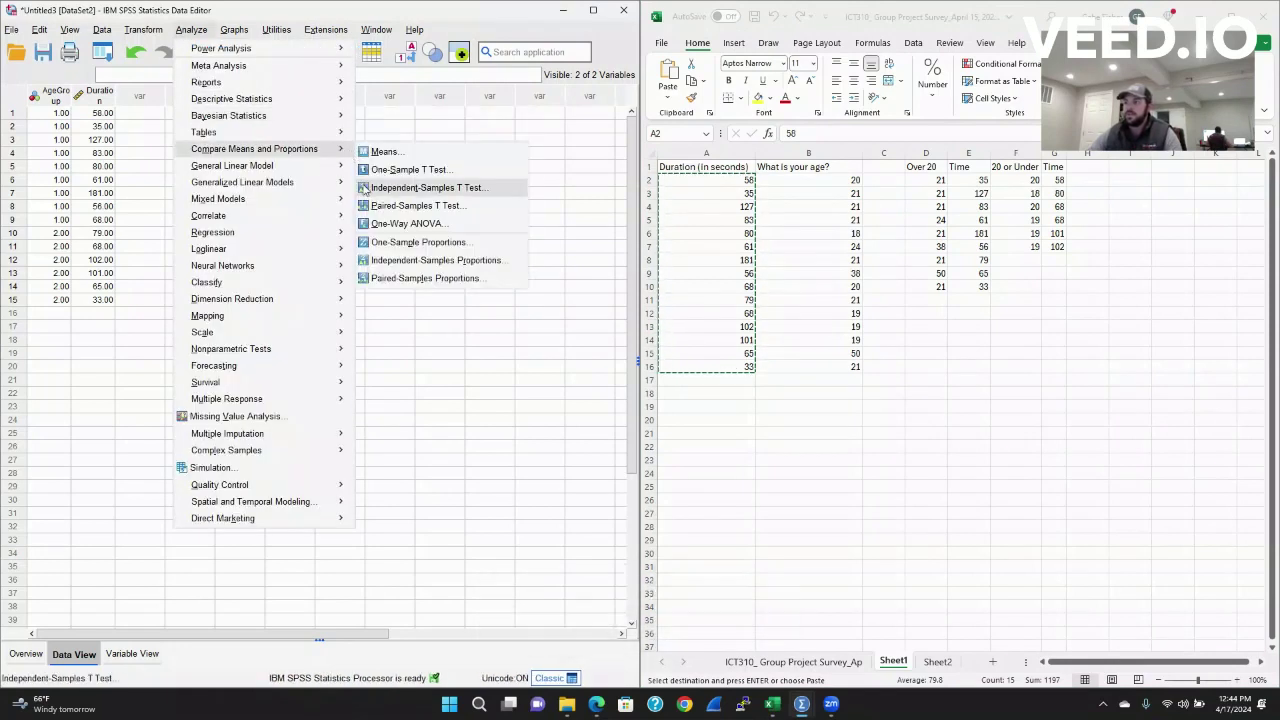
click(420, 187)
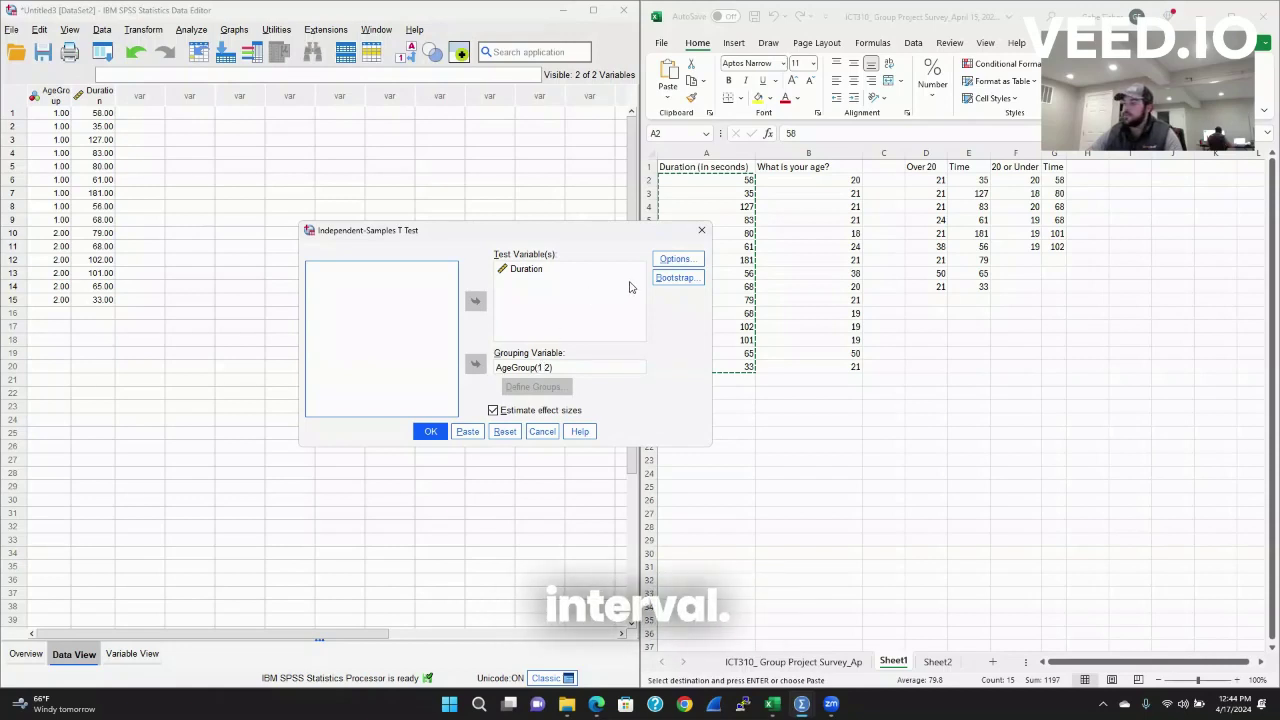
click(676, 262)
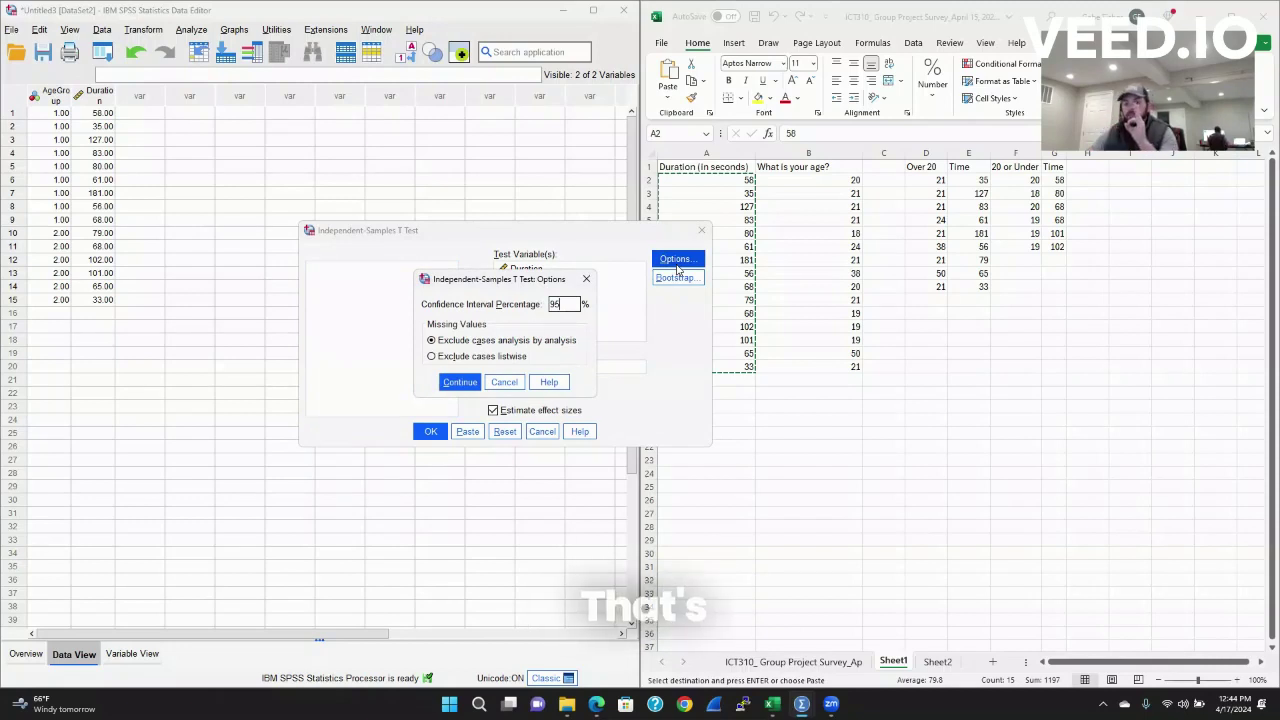
click(464, 383)
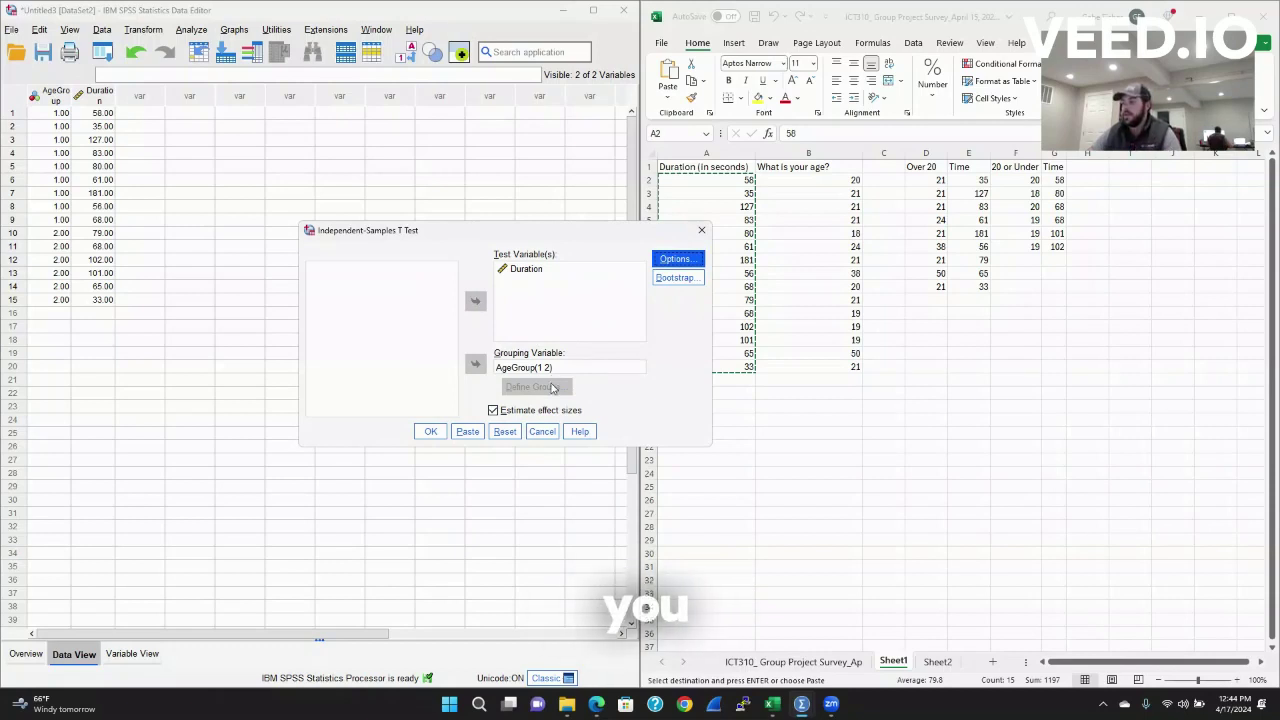
click(444, 429)
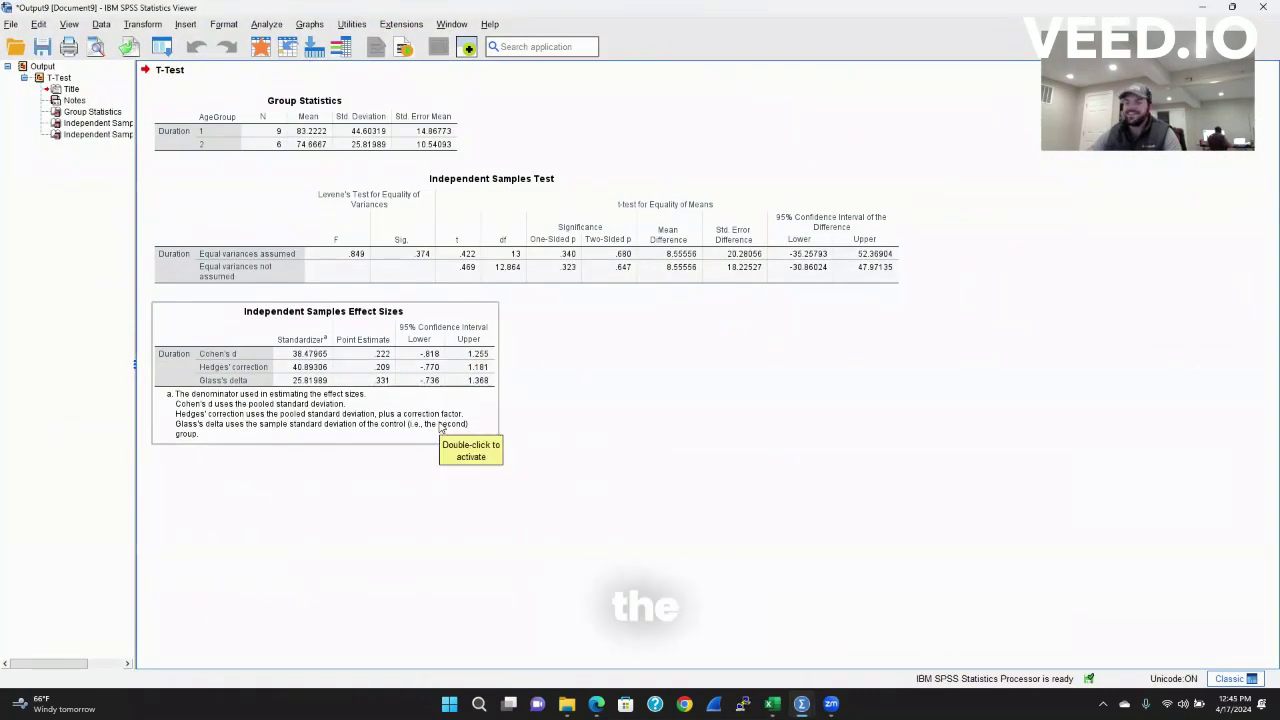
click(481, 290)
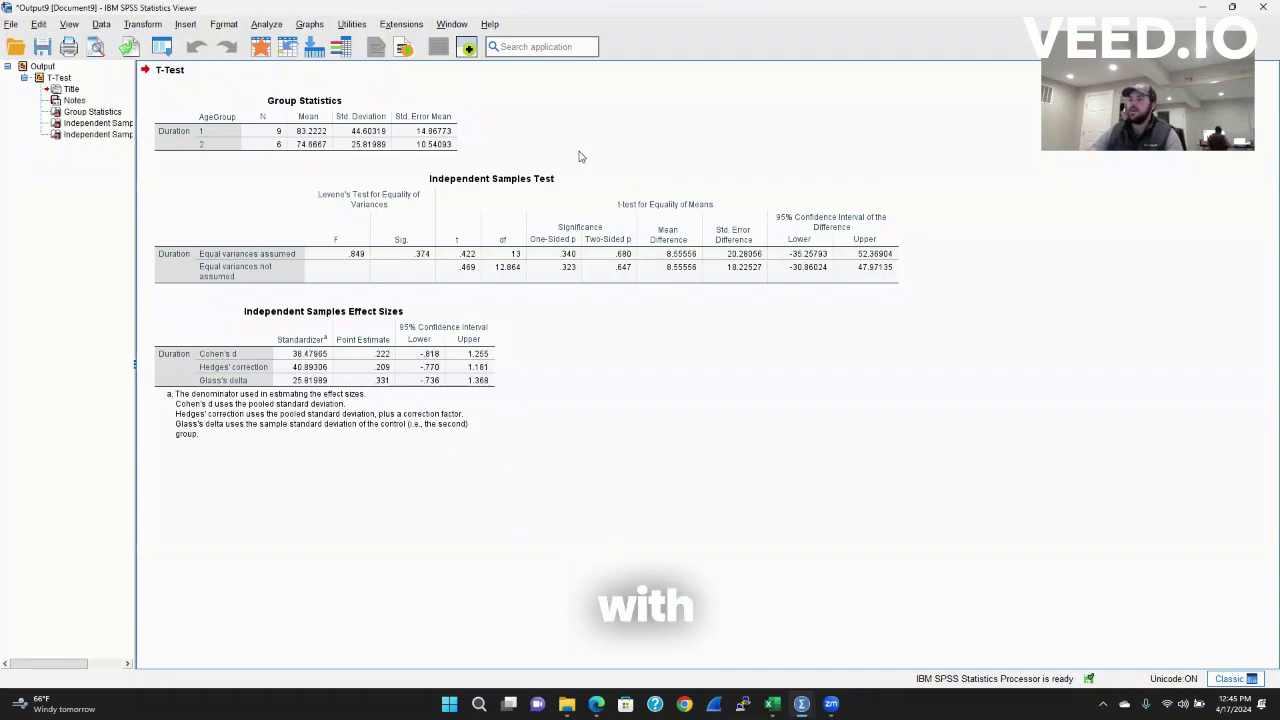